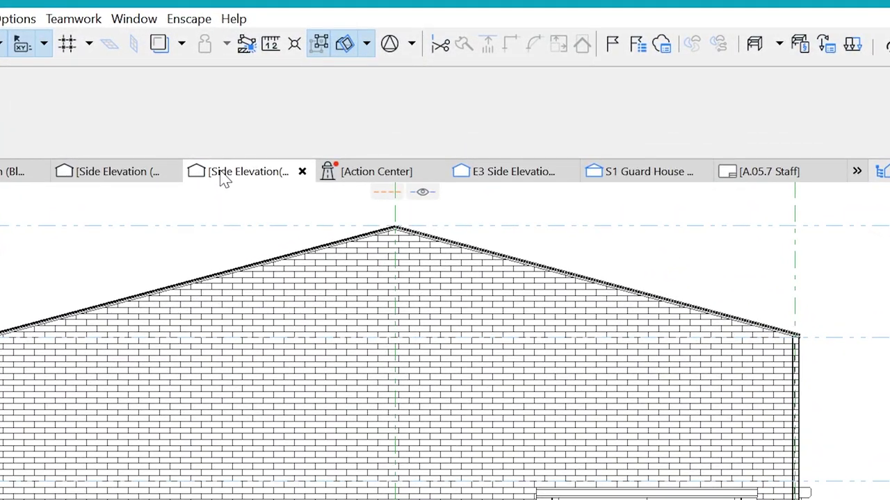
Step: Open the elevation settings of Side Elevation (Right) and collapse the Cut Elements group under Model Appearance
right_click(297, 130)
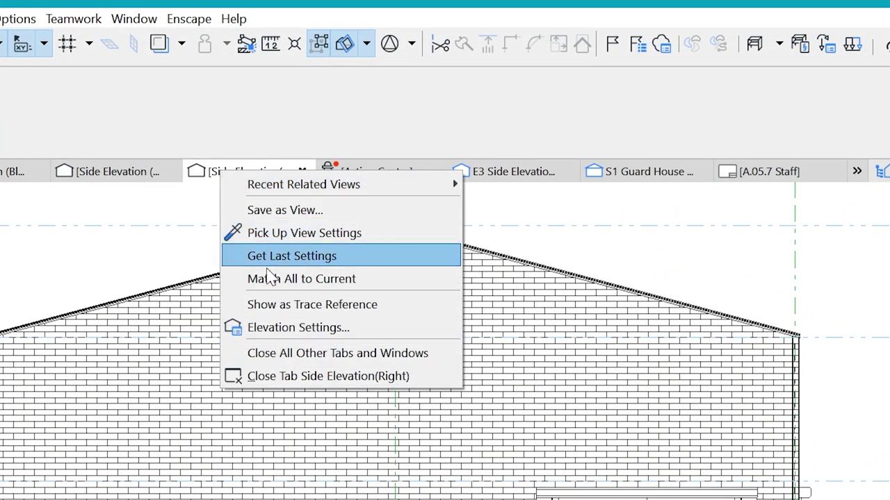
left_click(292, 330)
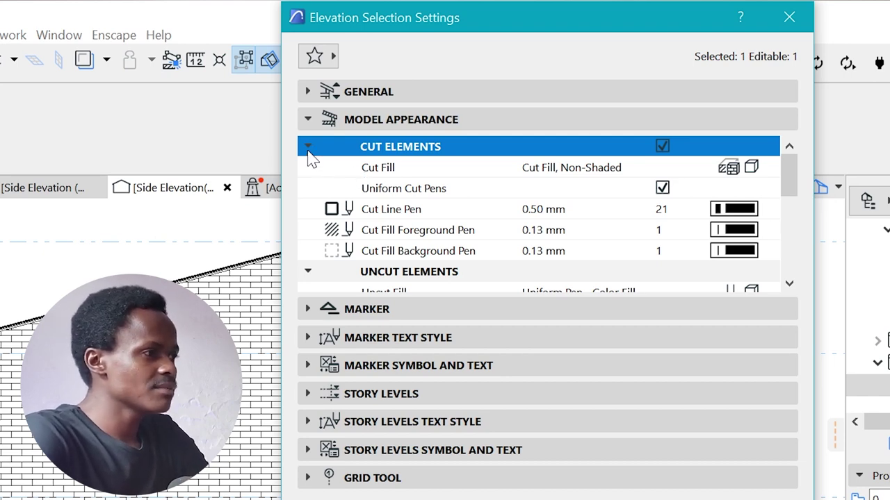
left_click(308, 148)
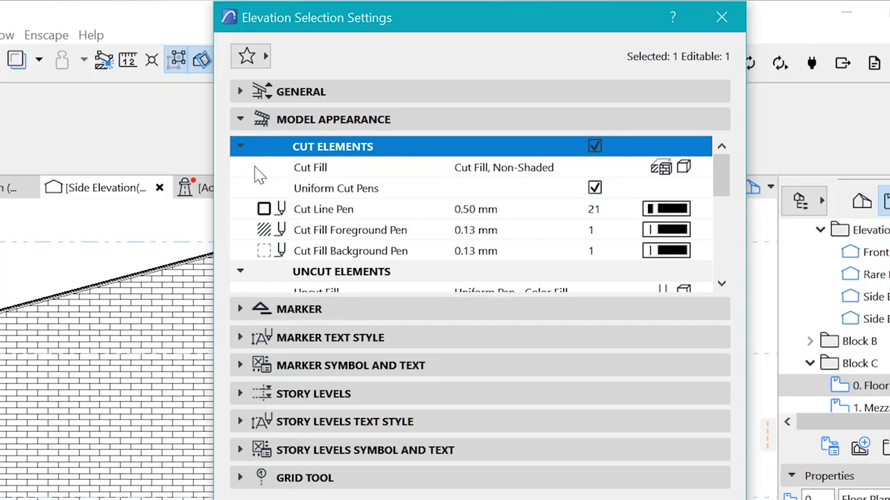
left_click(243, 148)
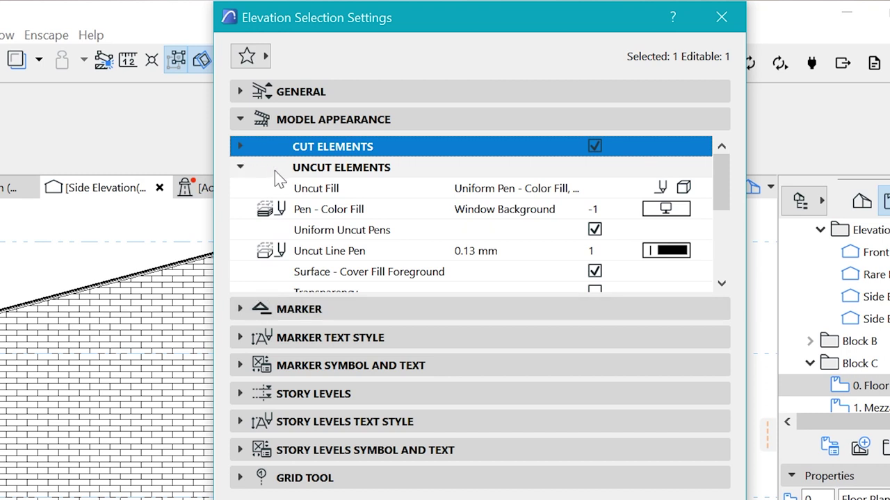
left_click(313, 170)
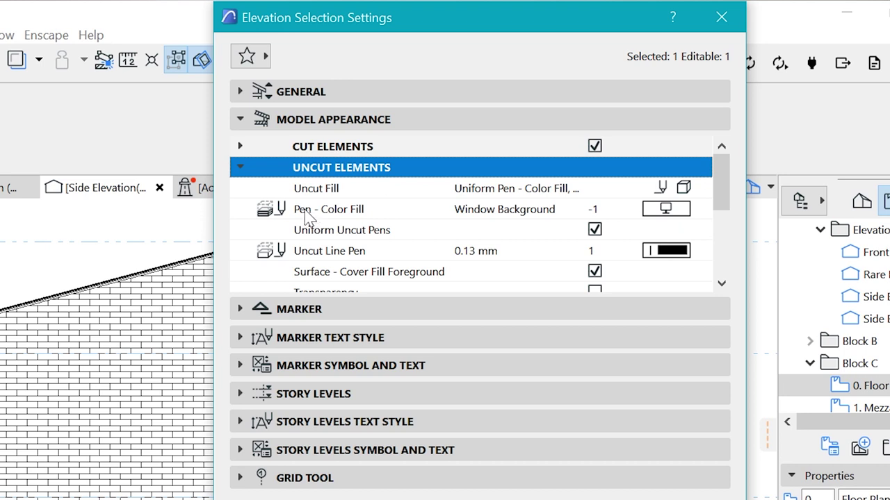
Step: Review the available Uncut Fill options for the uncut elements without changing the fill
left_click(306, 188)
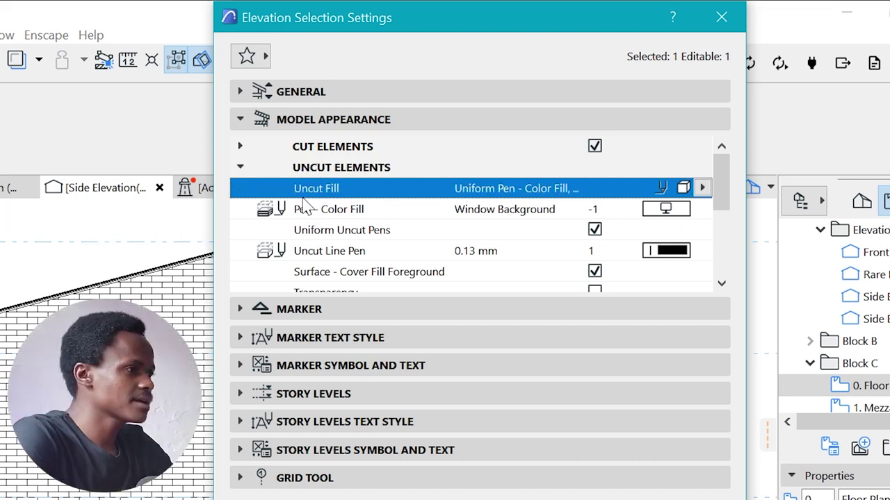
left_click(702, 187)
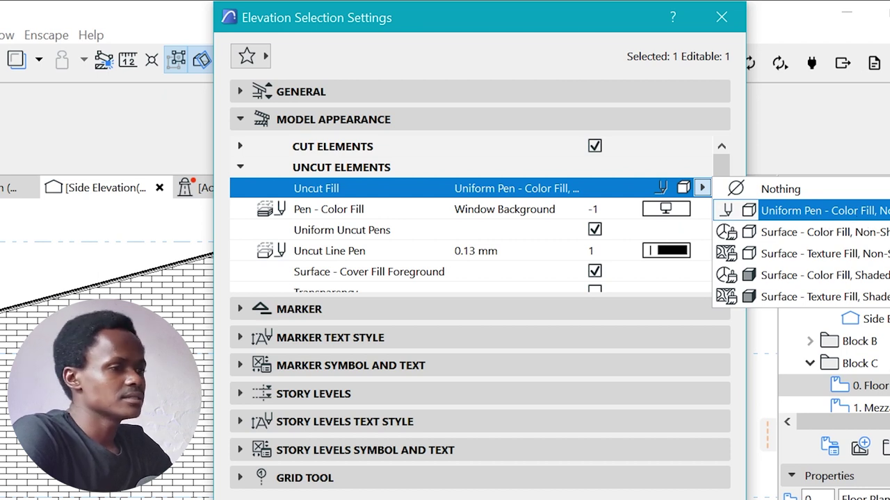
key("Escape")
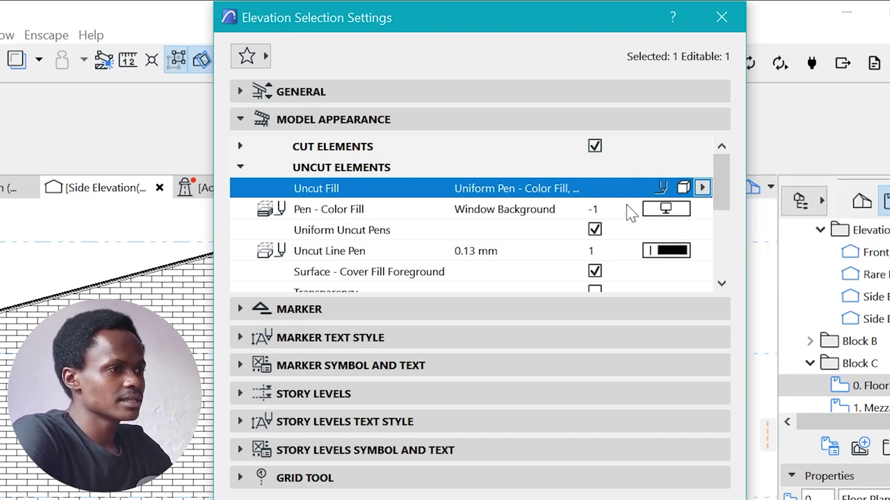
Step: Set the Pen - Color Fill of the uncut elements to Window Background
left_click(357, 207)
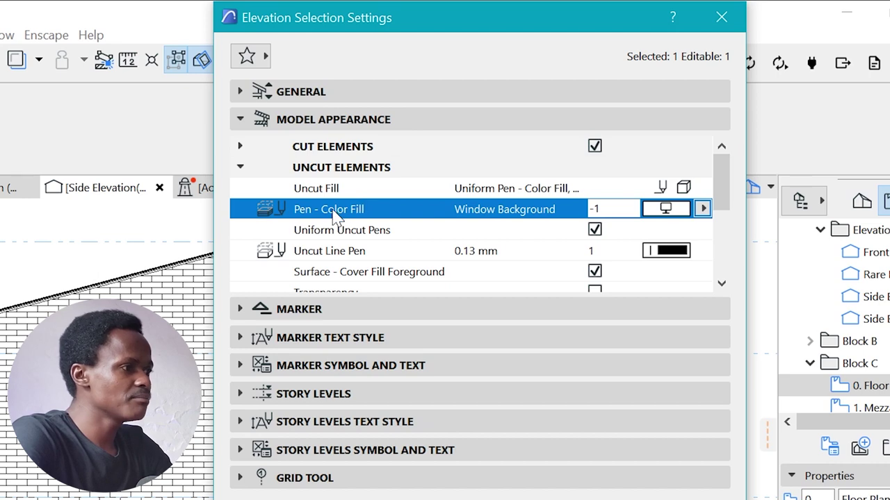
left_click(704, 209)
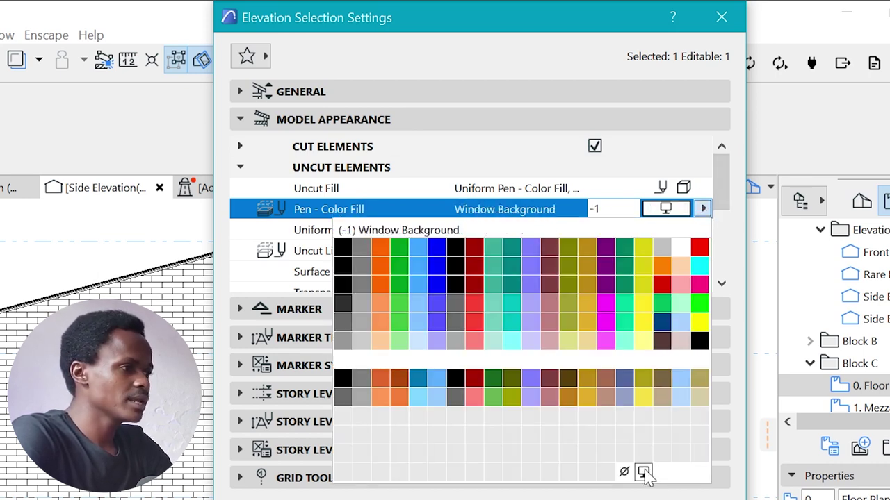
left_click(644, 474)
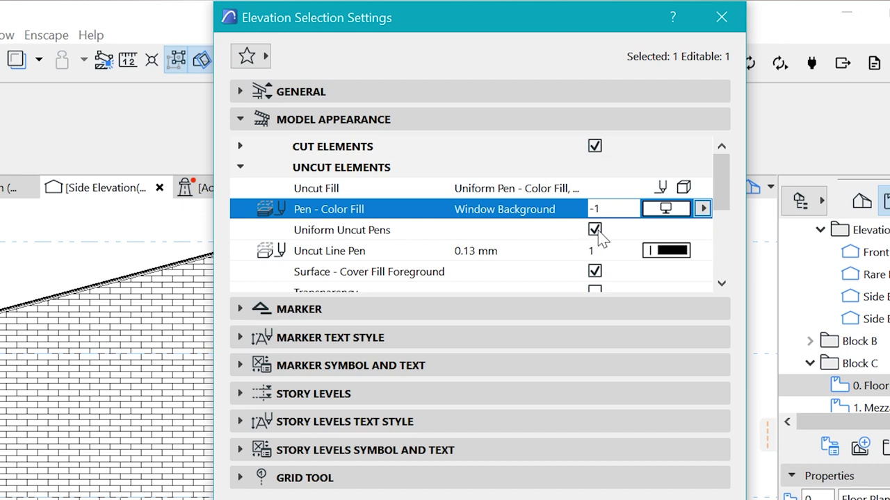
Step: Set the Uncut Line Pen to light grey pen 102 (0.15 mm) and apply it to the elevation
left_click(668, 251)
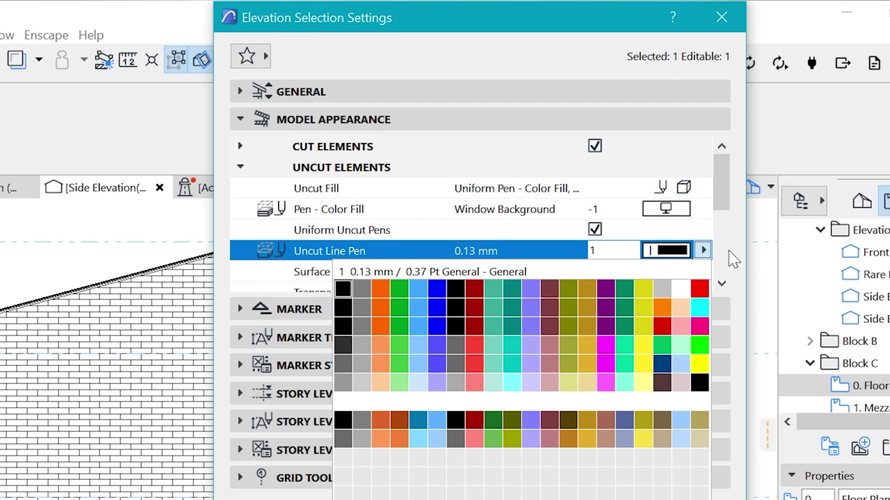
left_click(381, 364)
left_click(343, 289)
left_click(361, 383)
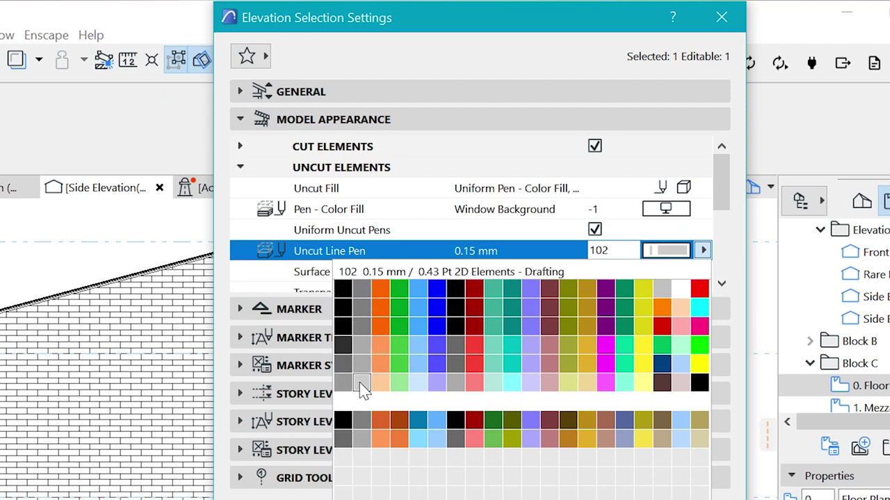
left_click(361, 384)
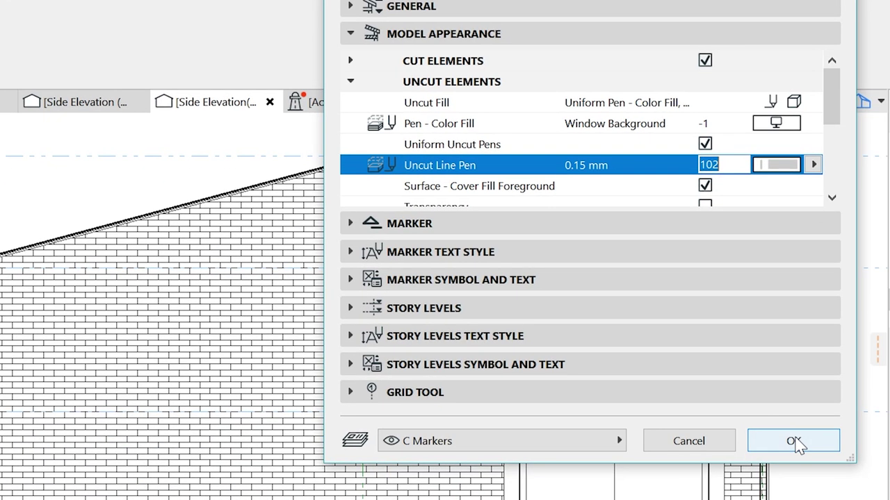
left_click(792, 442)
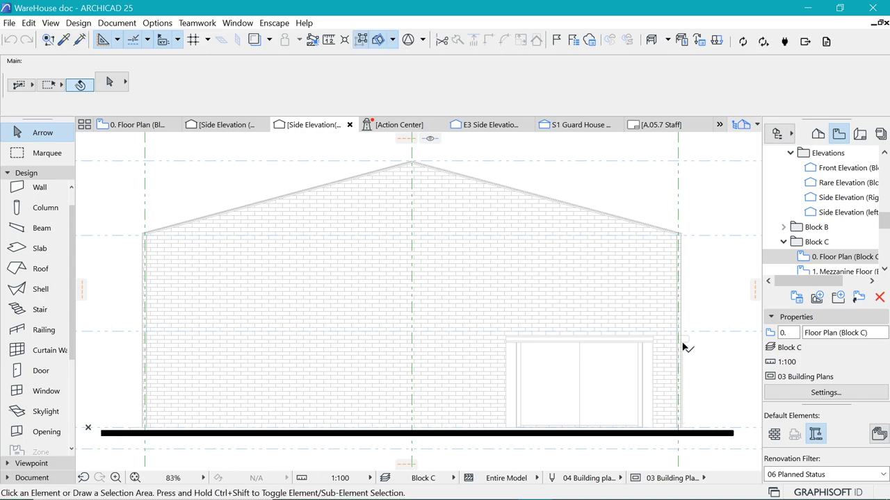
scroll(684, 348, "down", 3)
scroll(675, 361, "up", 2)
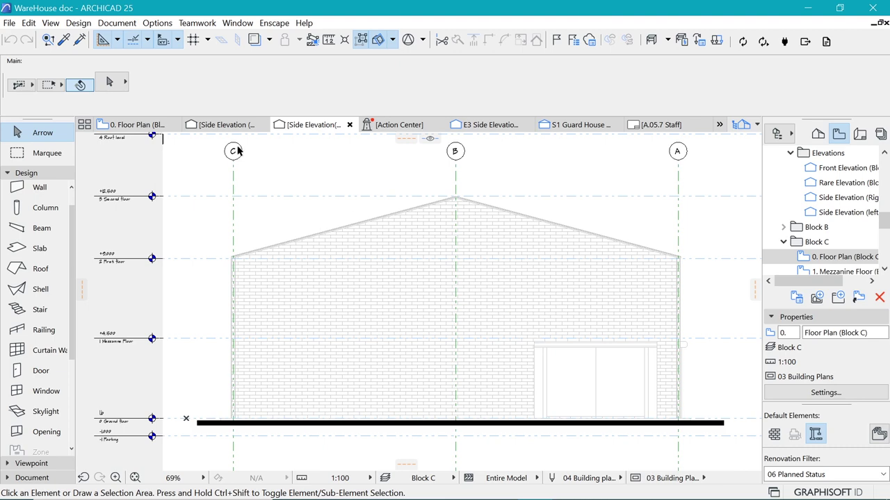
Step: Reopen the elevation settings, set the Uncut Line Pen to black pen 1 and apply the change
right_click(315, 128)
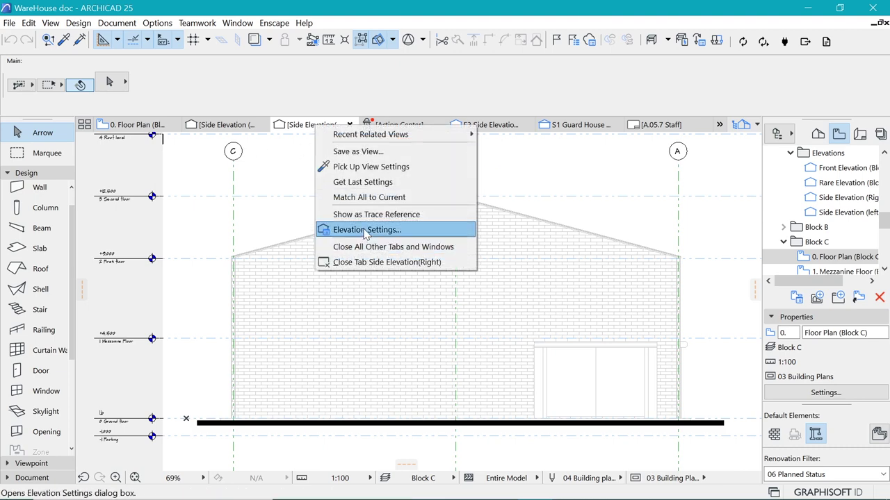
left_click(363, 232)
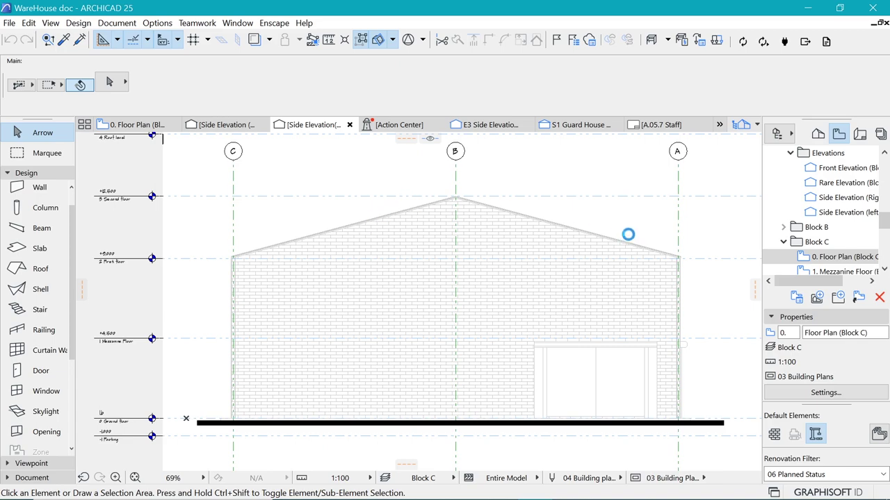
scroll(487, 150, "down", 3)
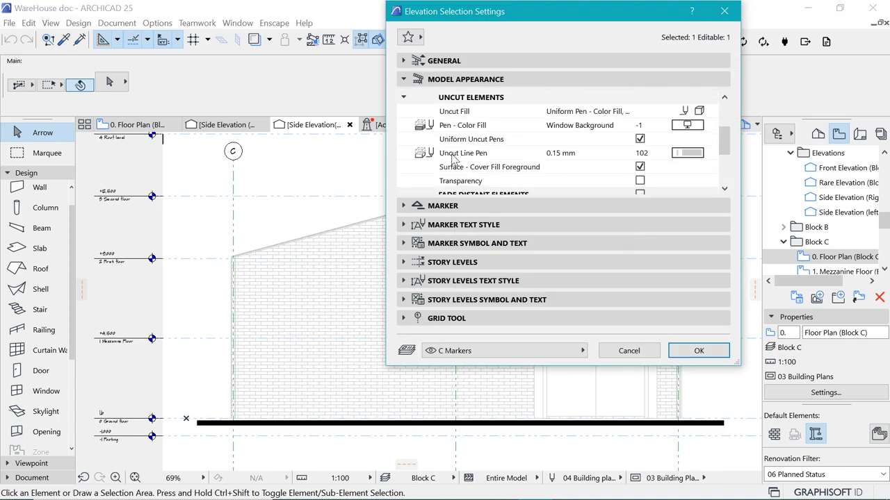
left_click(688, 153)
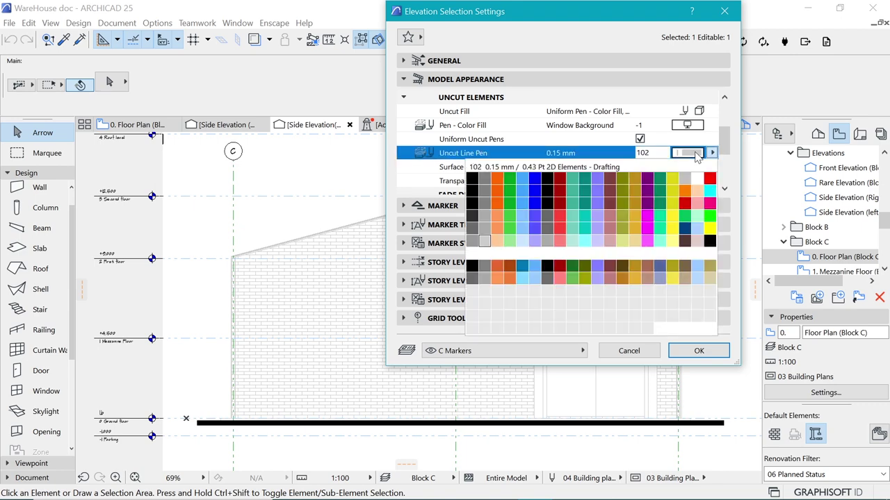
left_click(473, 182)
left_click(688, 350)
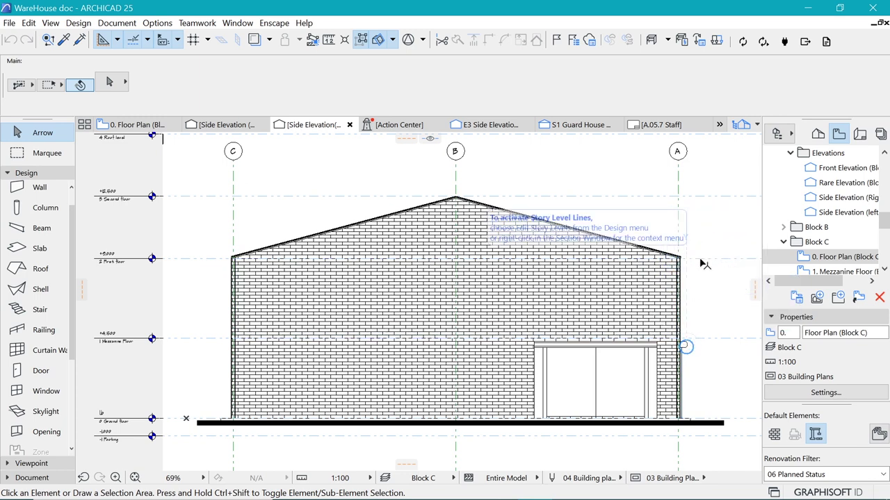
Step: Turn True Line Weight off and back on to compare line thickness at the roof's eave corner
scroll(654, 291, "up", 1)
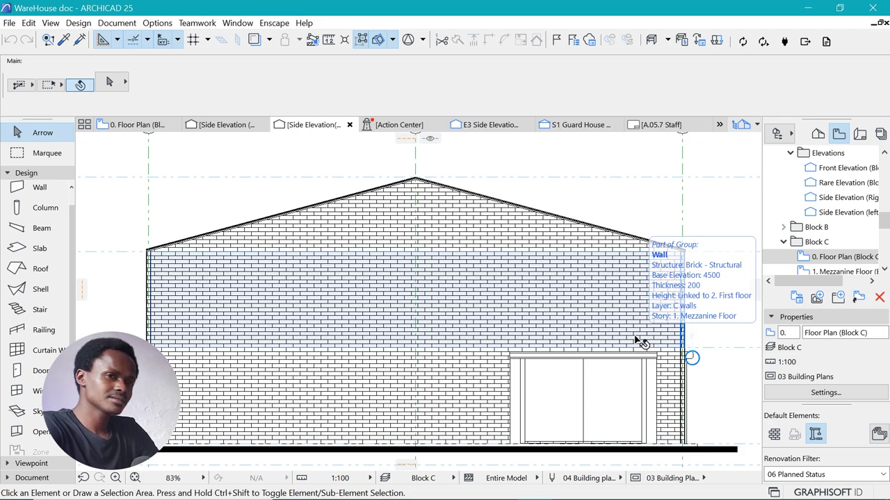
scroll(695, 268, "up", 8)
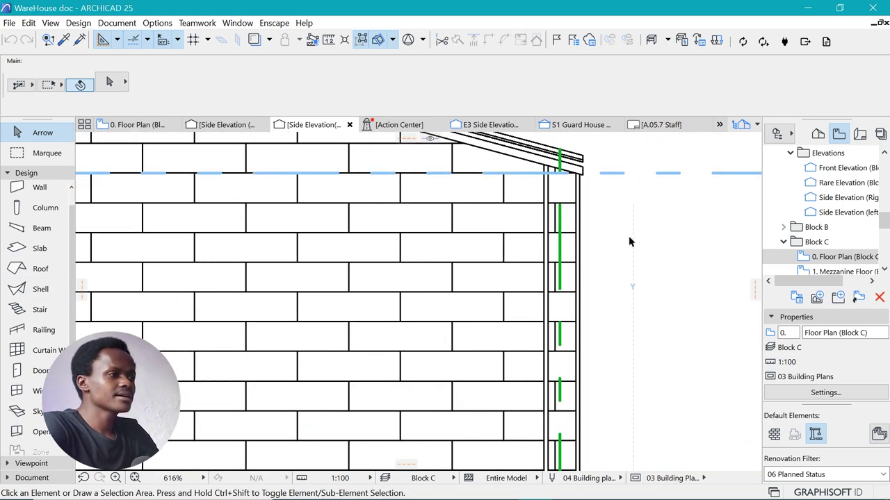
right_click(667, 206)
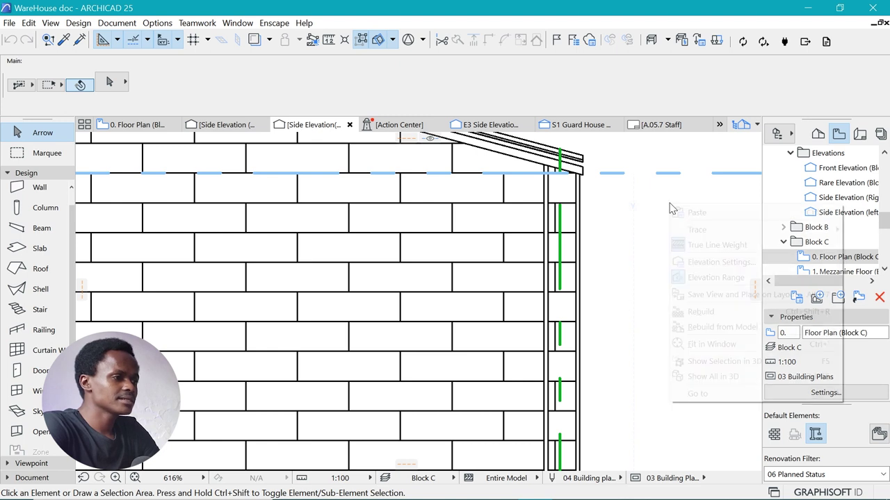
left_click(716, 246)
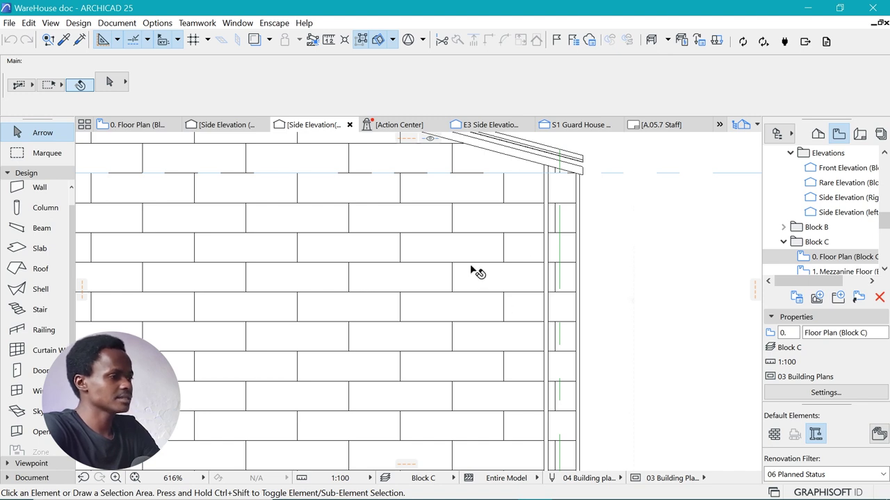
right_click(657, 199)
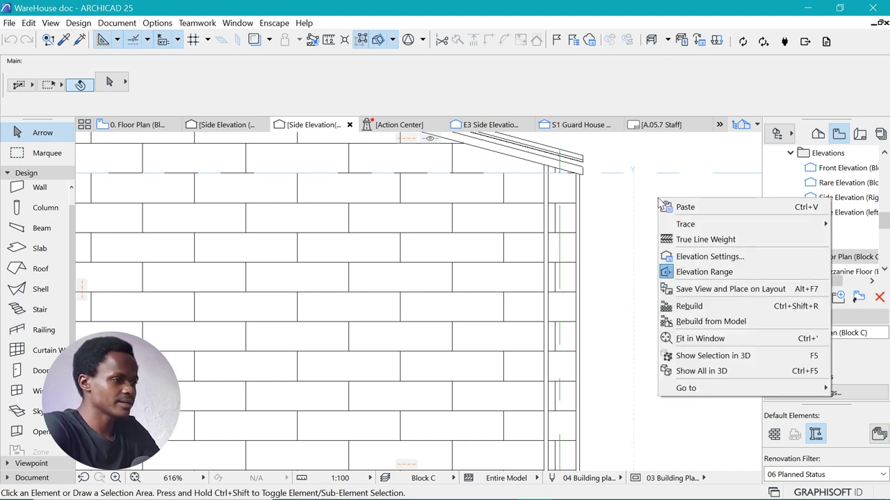
left_click(695, 243)
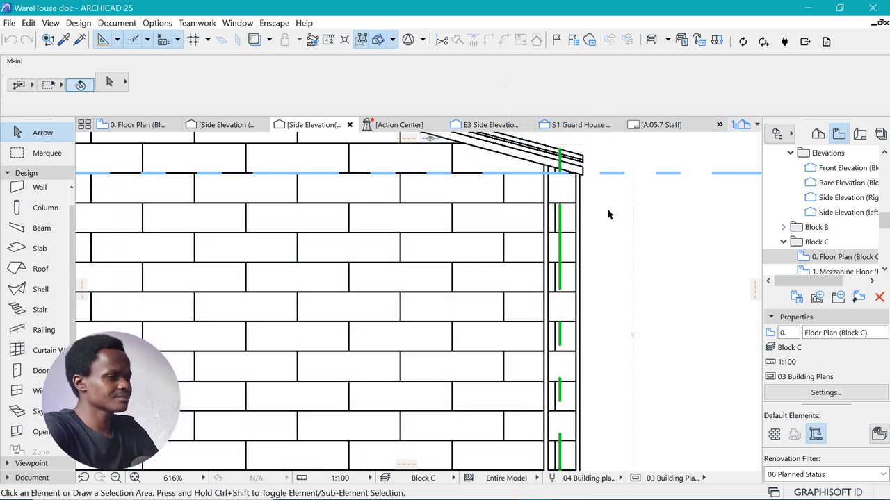
scroll(608, 215, "down", 2)
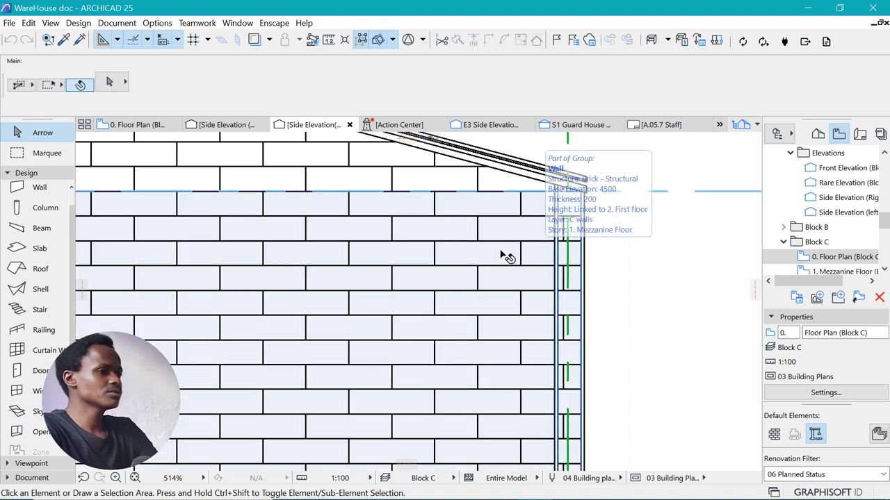
Step: Open the Block A ground floor plan view from the project's saved views
scroll(806, 254, "up", 5)
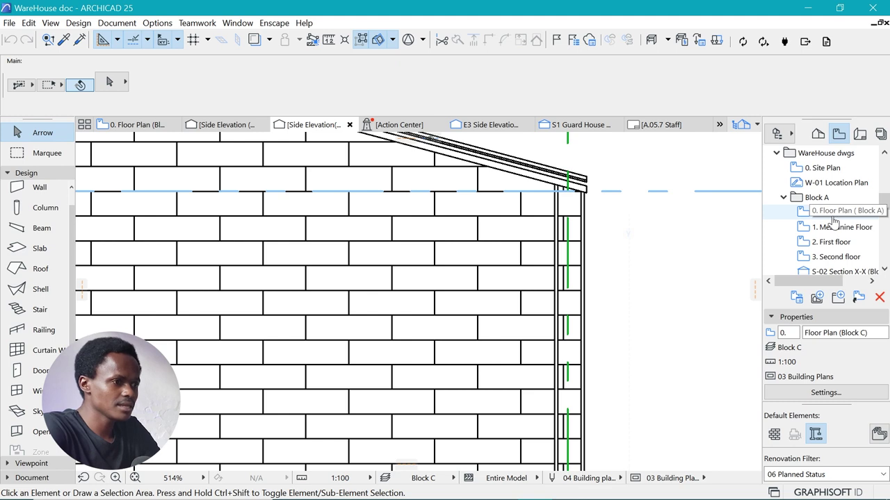
double_click(837, 214)
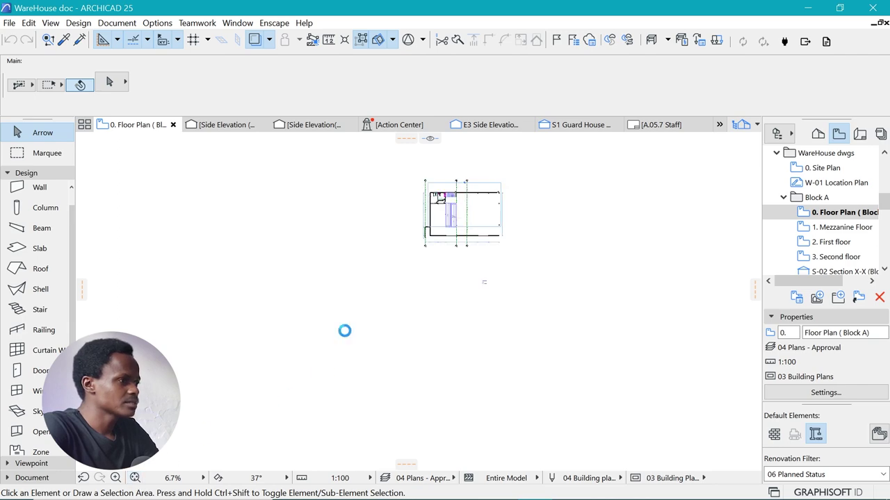
scroll(465, 194, "up", 5)
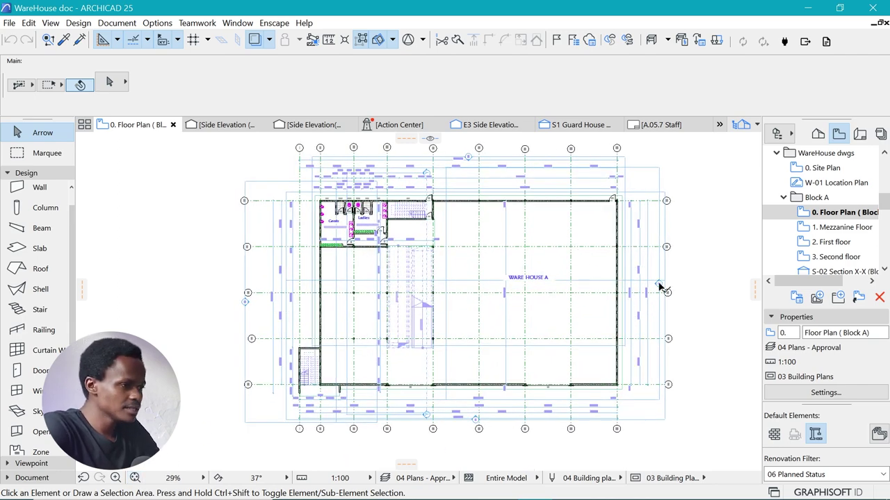
Step: Select the Side Elevation (Right) marker on the Block A plan and open its elevation with current view settings
left_click(658, 287)
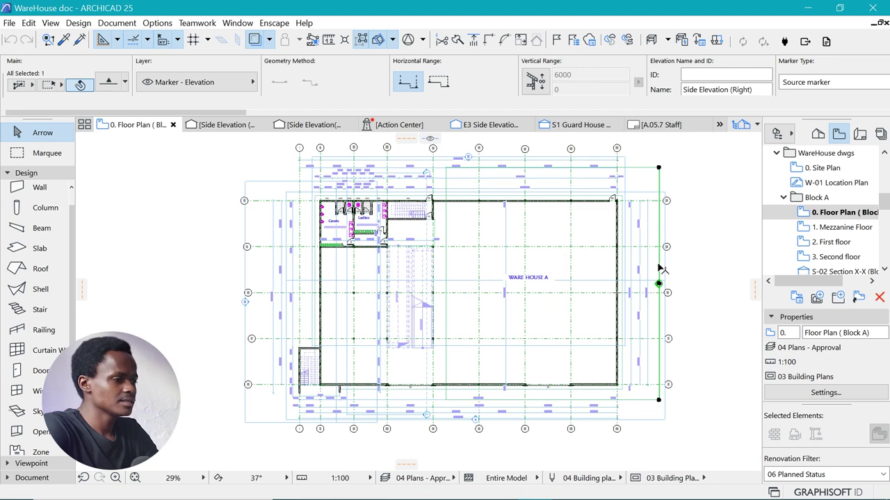
right_click(688, 168)
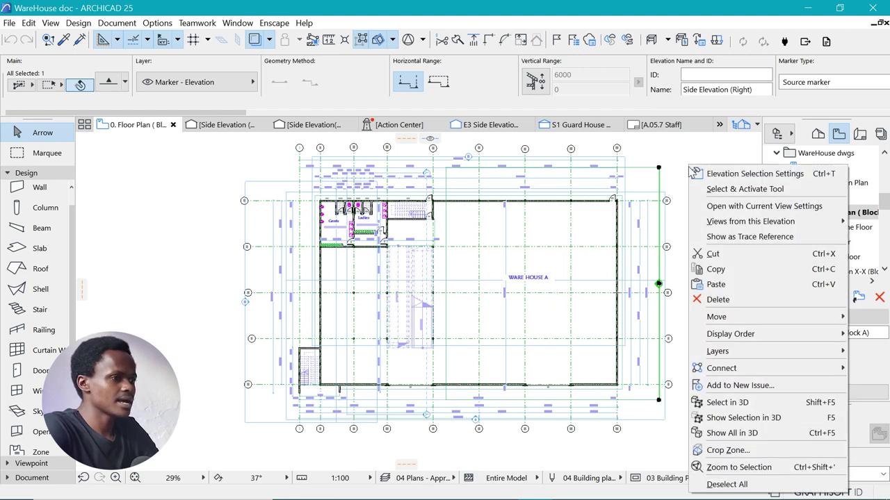
left_click(739, 206)
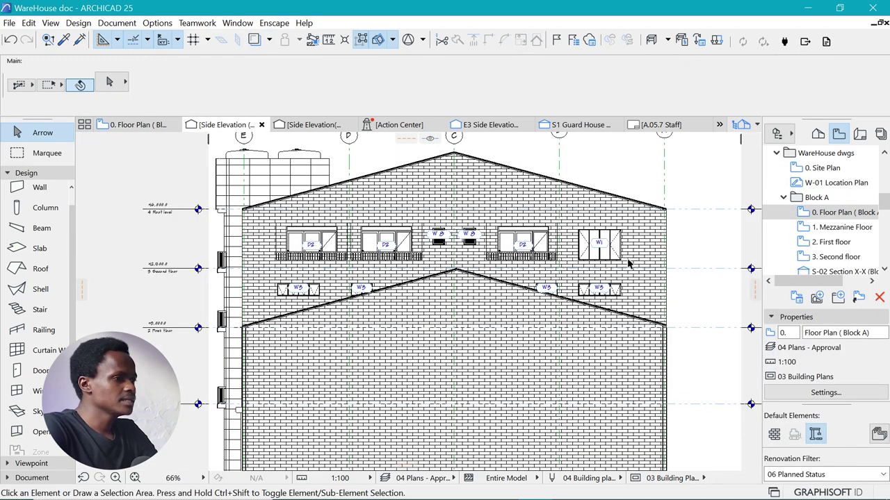
scroll(660, 302, "down", 2)
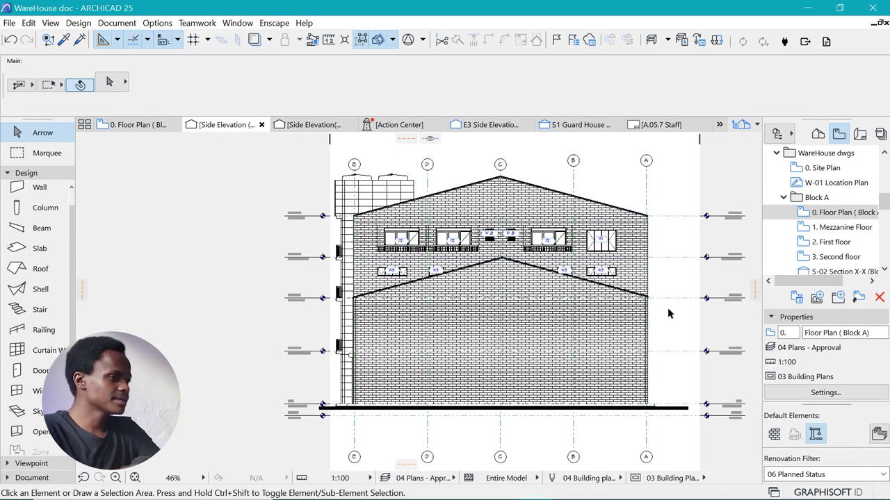
Step: Compare the Side Elevation (Right) with the Block A floor plan and the building's 3D view
scroll(667, 316, "up", 2)
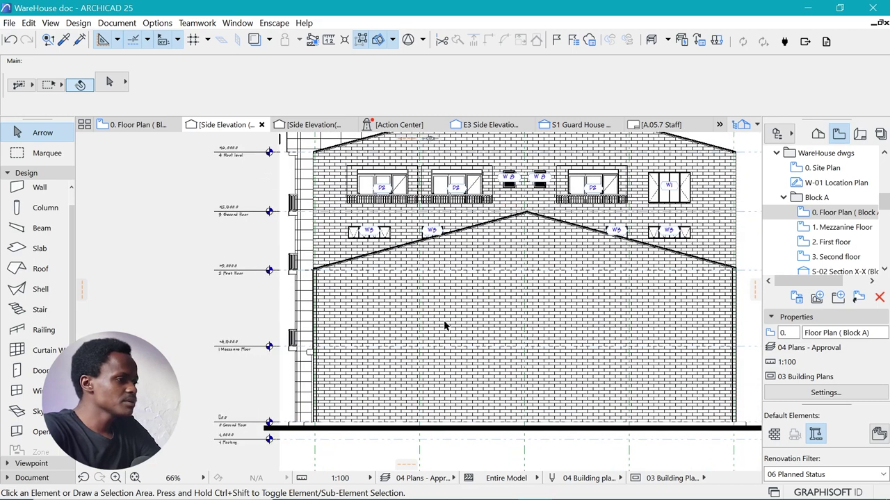
scroll(407, 318, "down", 2)
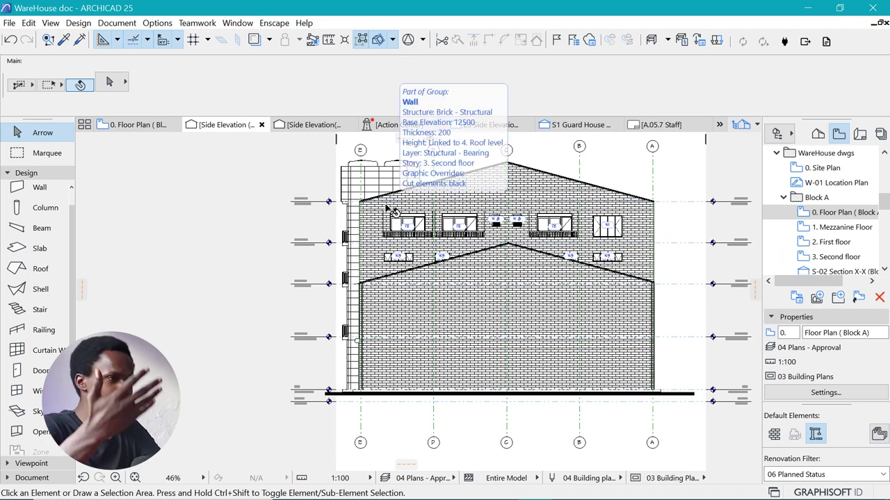
left_click(139, 126)
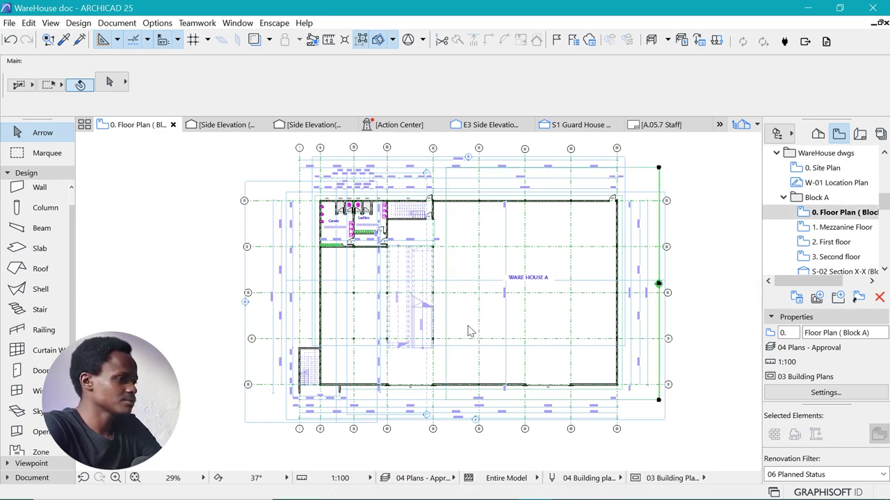
key("F3")
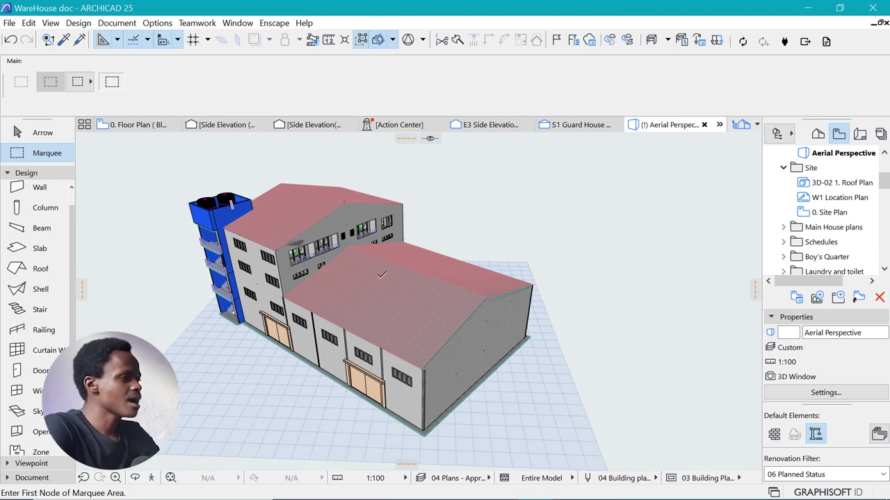
scroll(324, 274, "up", 2)
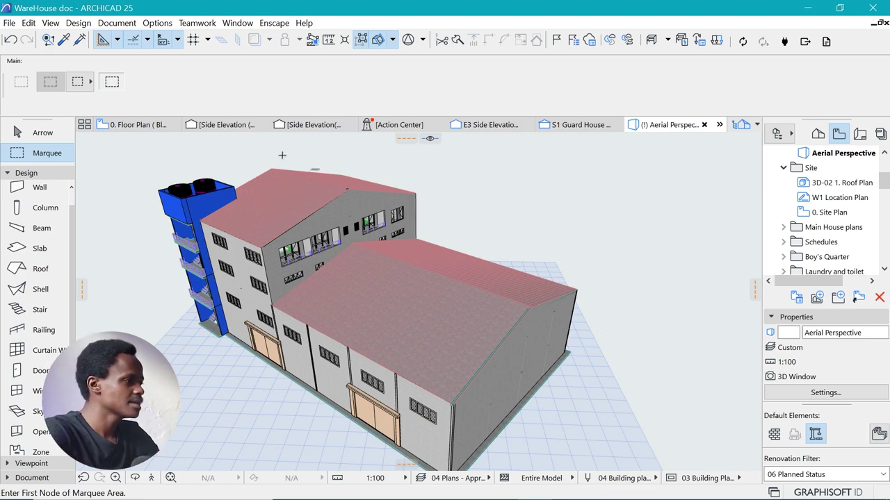
Step: Return to the Side Elevation (Right), open its elevation settings and enable Fade Distant Elements under Model Appearance
left_click(230, 126)
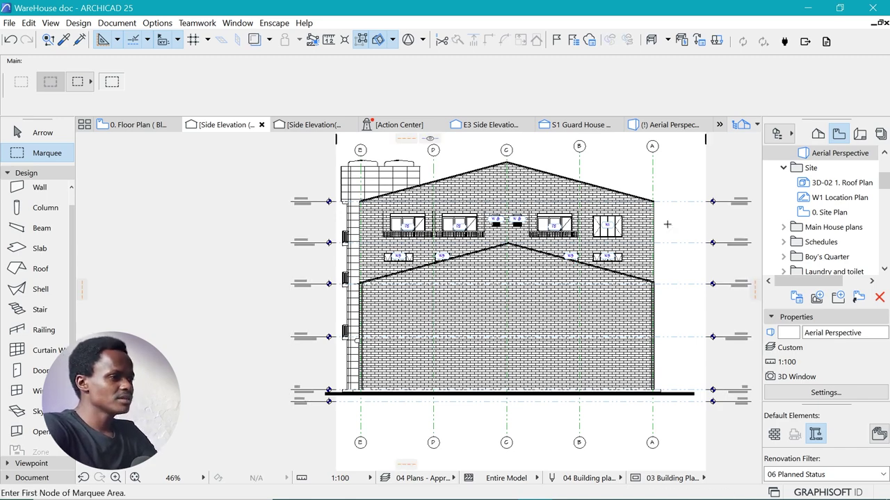
scroll(667, 224, "up", 3)
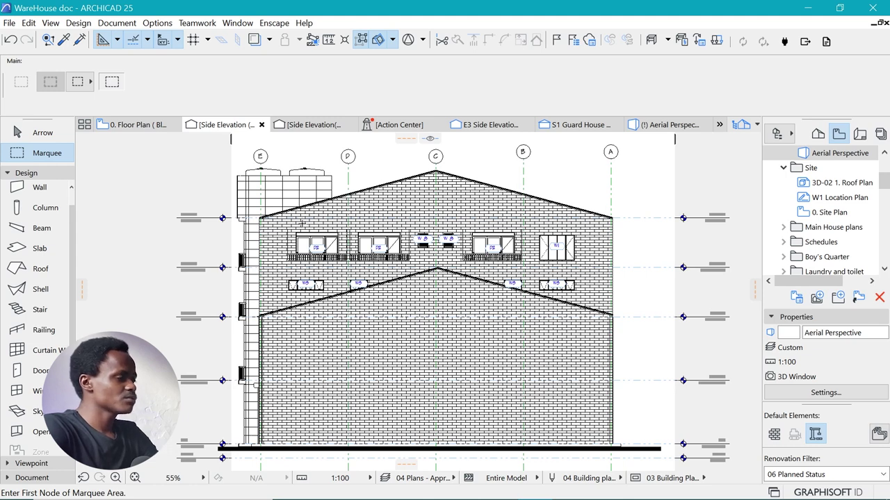
right_click(237, 129)
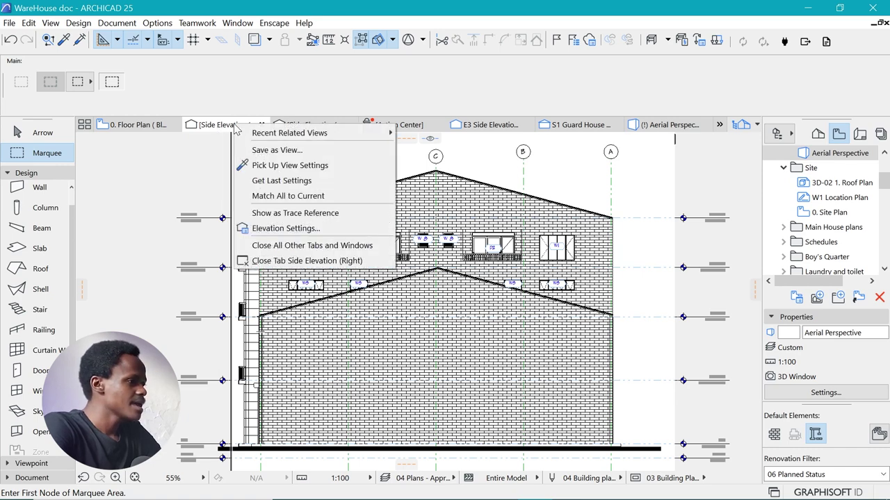
left_click(277, 226)
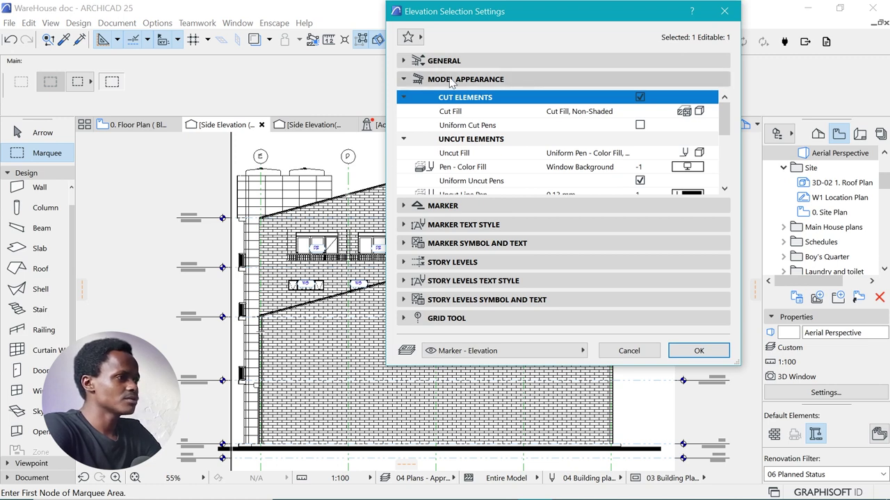
scroll(403, 139, "down", 3)
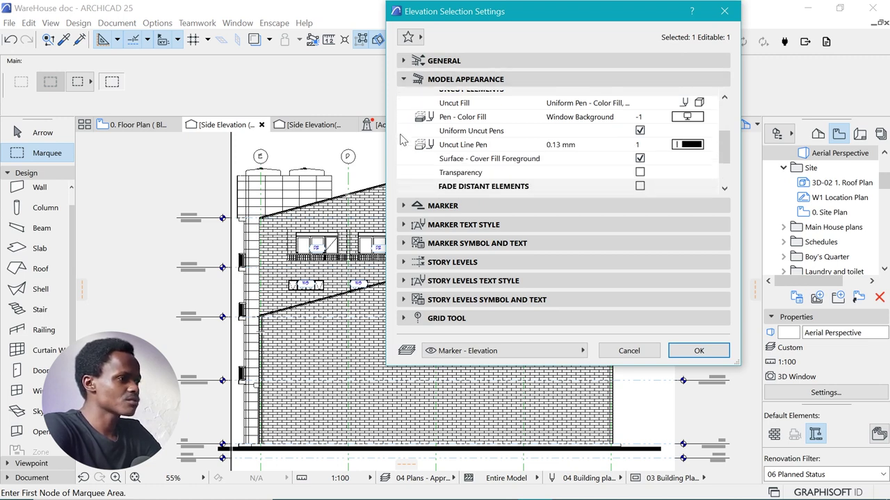
scroll(403, 139, "down", 1)
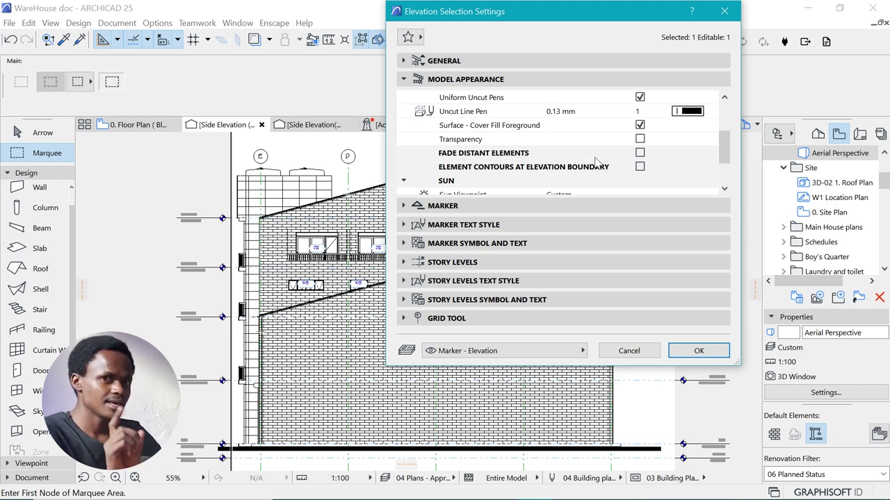
left_click(639, 153)
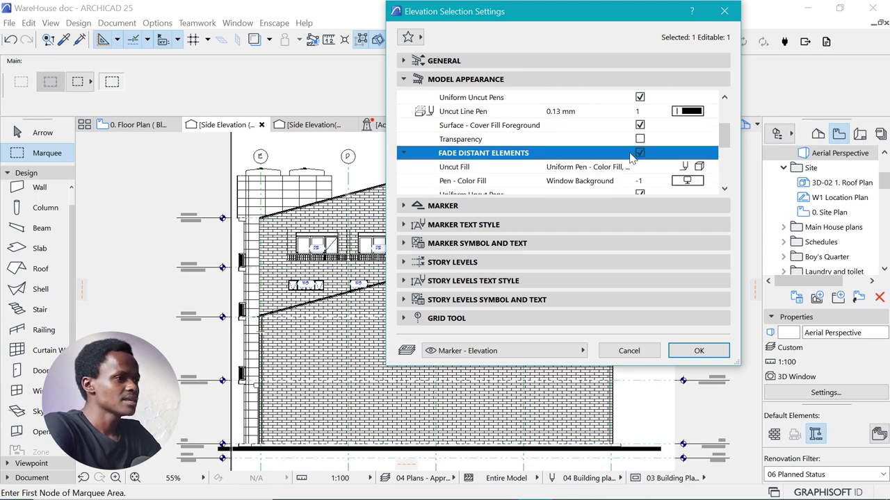
scroll(629, 163, "down", 1)
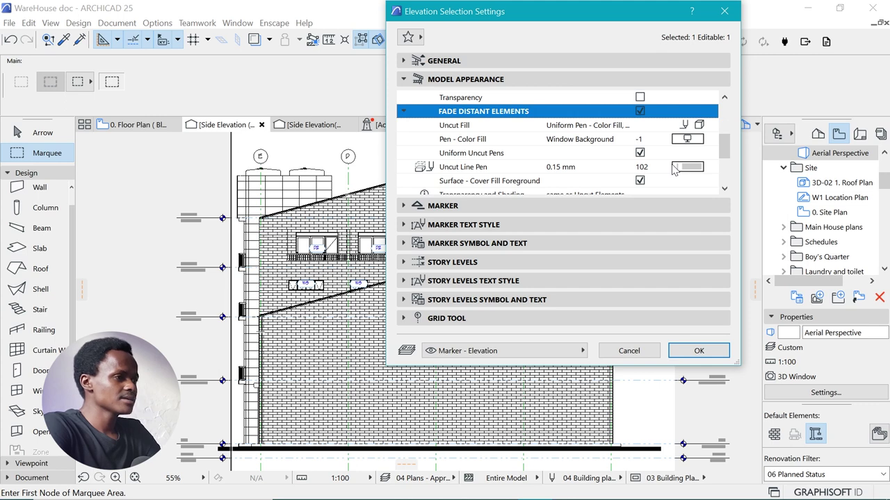
Step: Check the Uncut Fill and Pen - Color Fill options for the faded distant elements
left_click(535, 128)
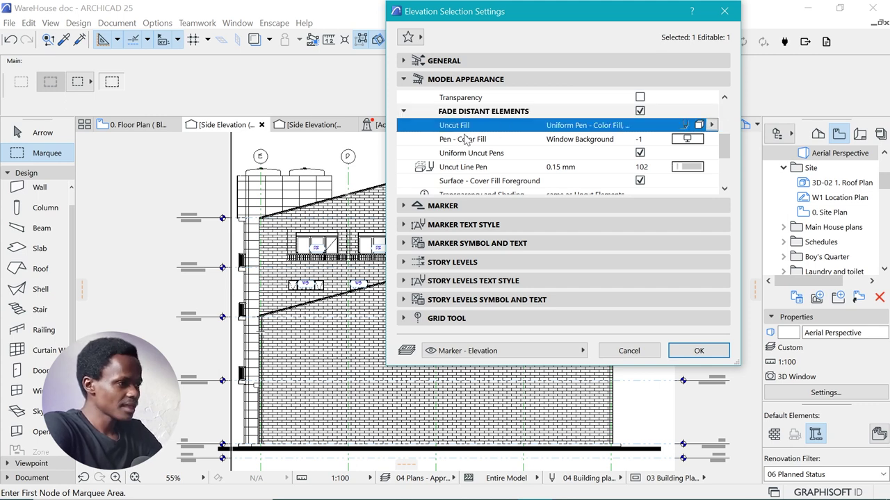
left_click(711, 124)
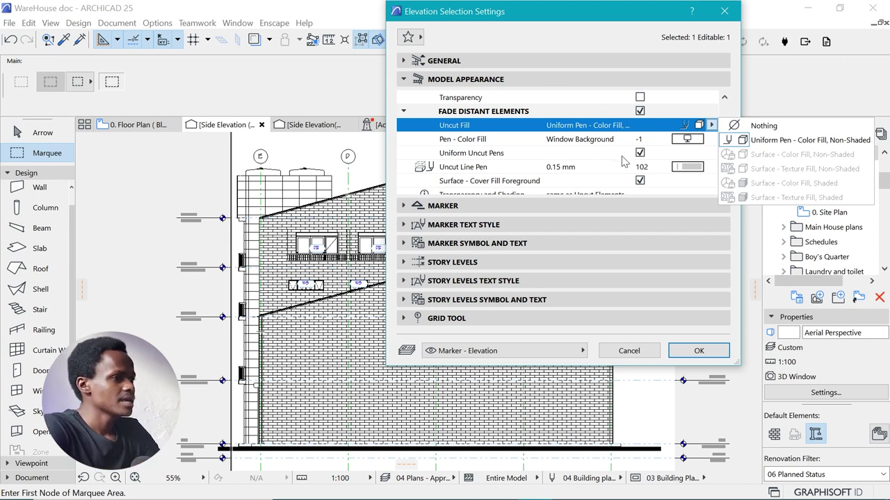
left_click(575, 147)
left_click(517, 147)
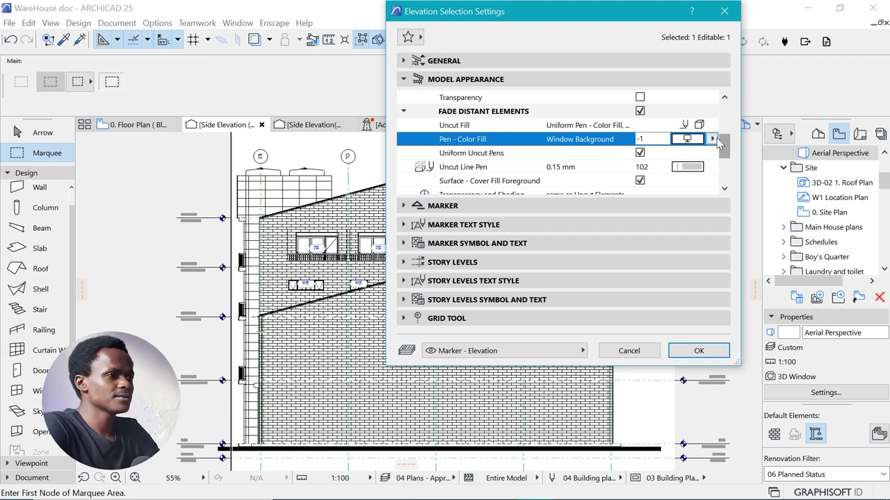
left_click(687, 139)
left_click(672, 314)
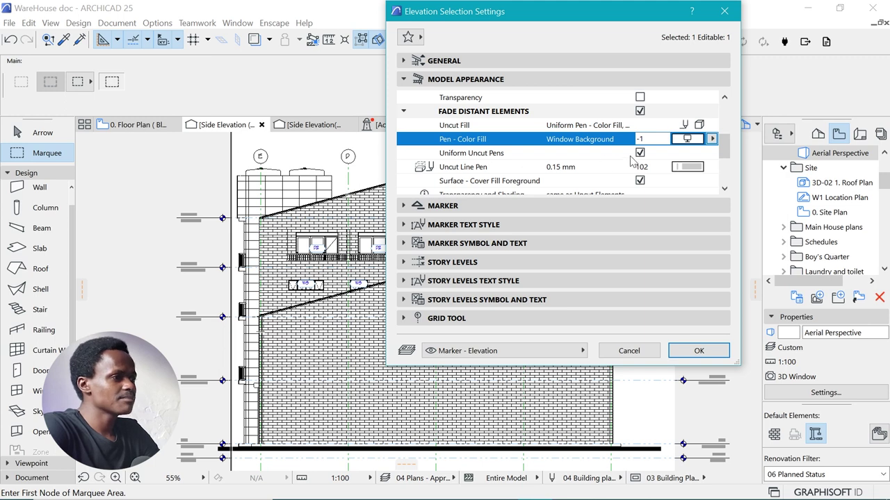
Step: Set the distant elements' Uncut Line Pen to light grey pen 102 and apply the elevation settings
left_click(542, 167)
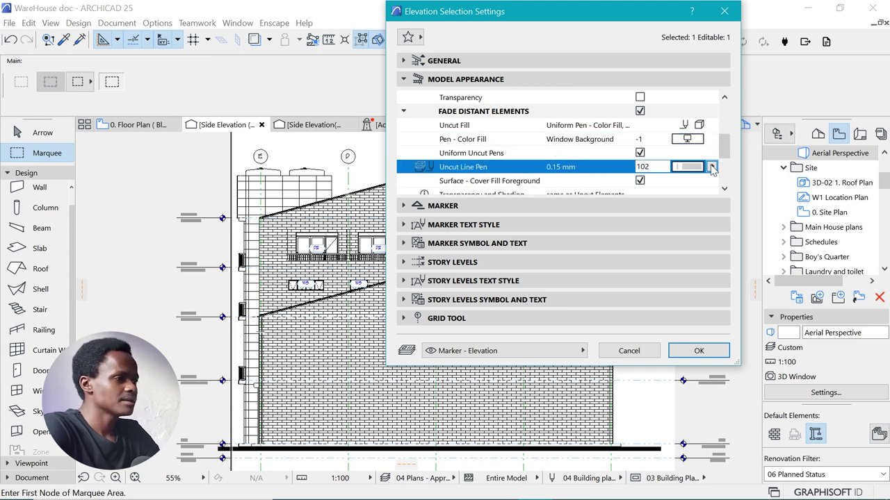
left_click(712, 167)
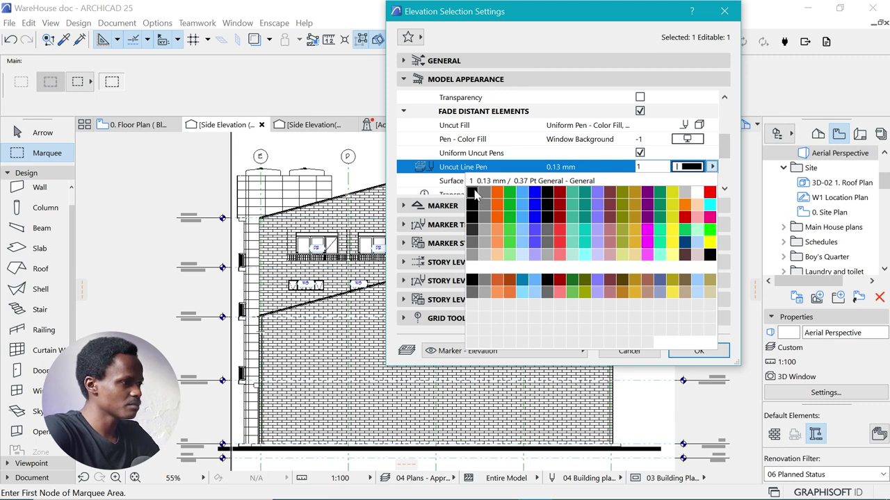
left_click(484, 257)
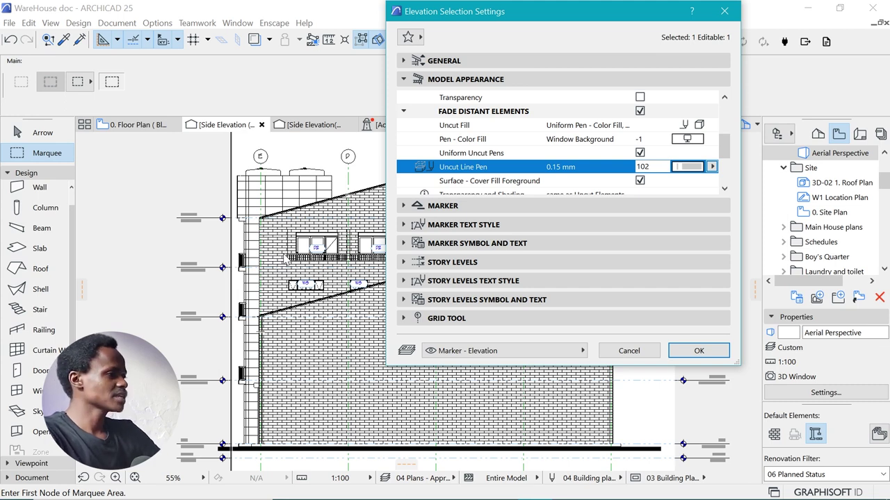
left_click(688, 350)
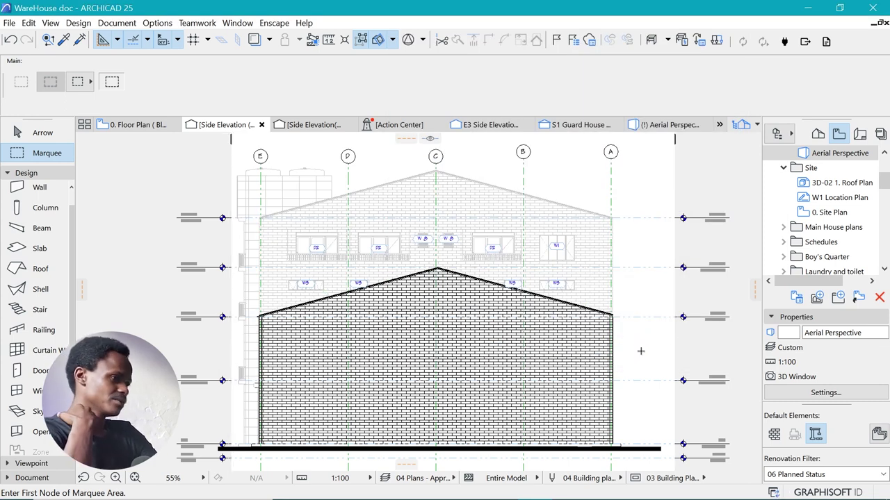
Step: On the Block A plan, move the Side Elevation (Right) marker's distant area line from the warehouse hall back towards the external stair tower
scroll(614, 369, "down", 2)
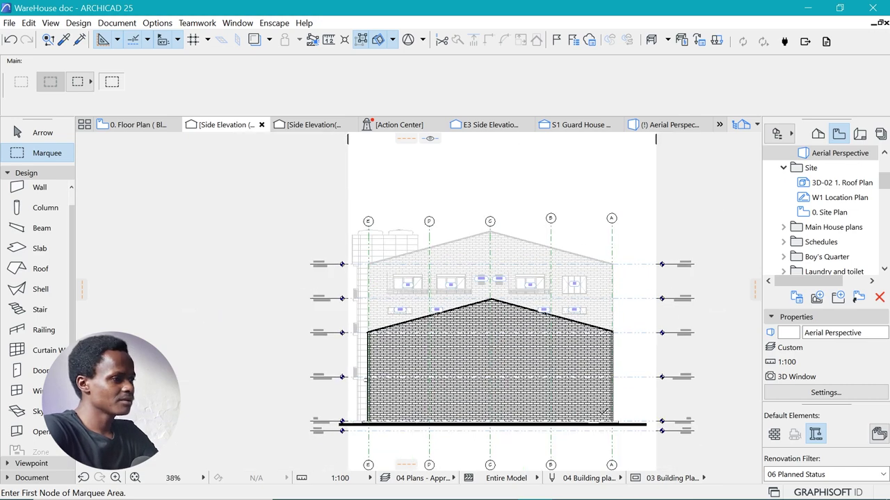
scroll(545, 401, "up", 2)
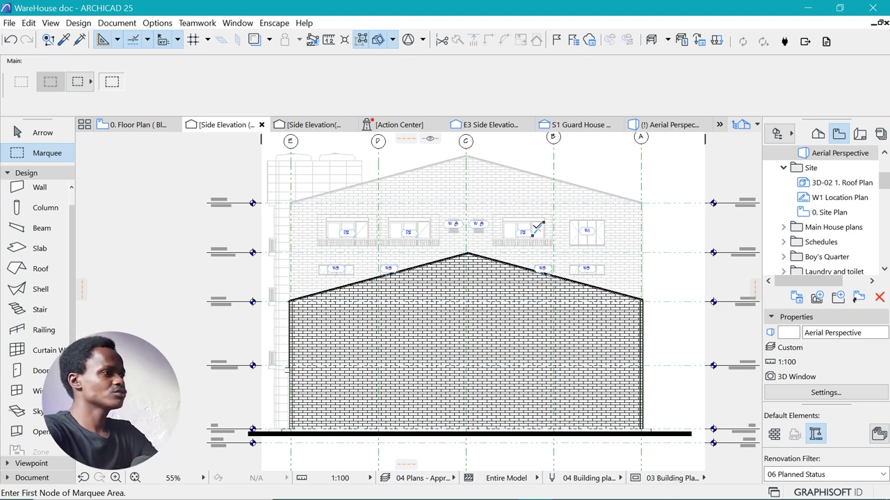
left_click(137, 126)
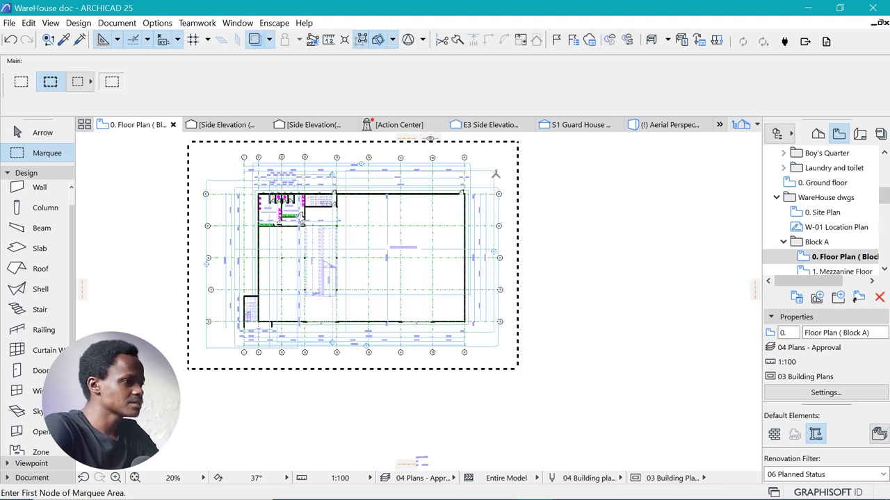
left_click(494, 173)
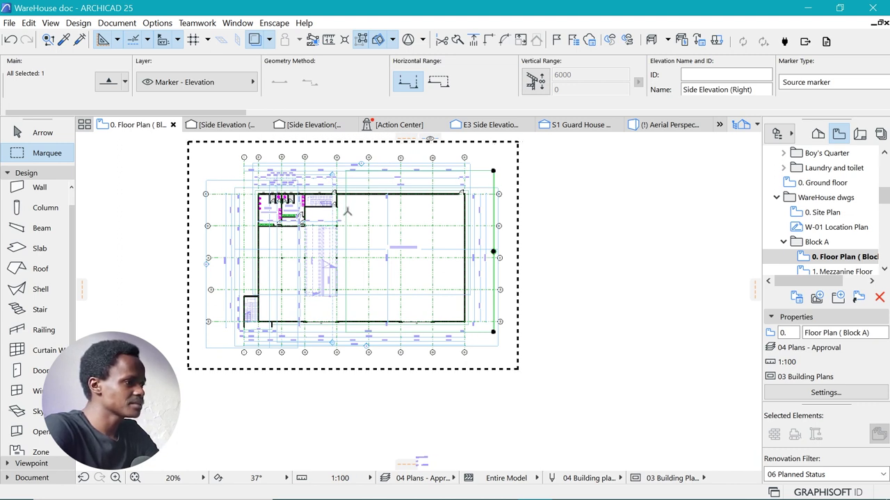
left_click(347, 210)
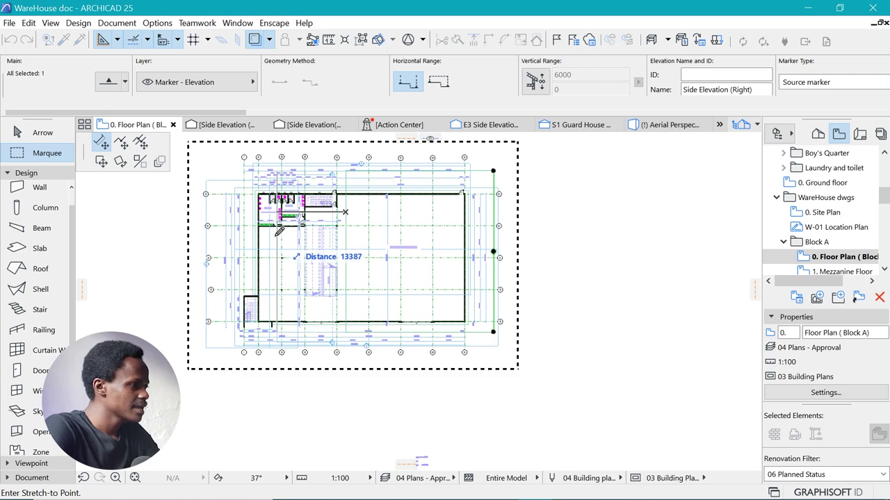
left_click(281, 181)
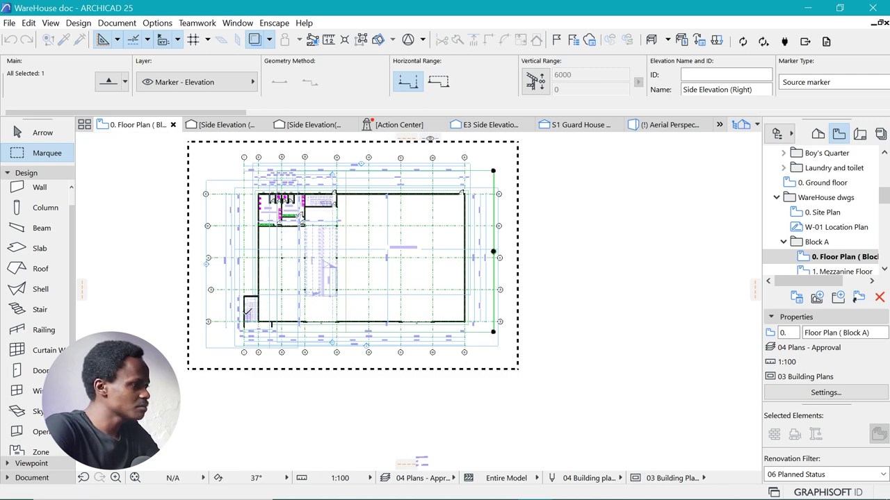
scroll(266, 297, "up", 1)
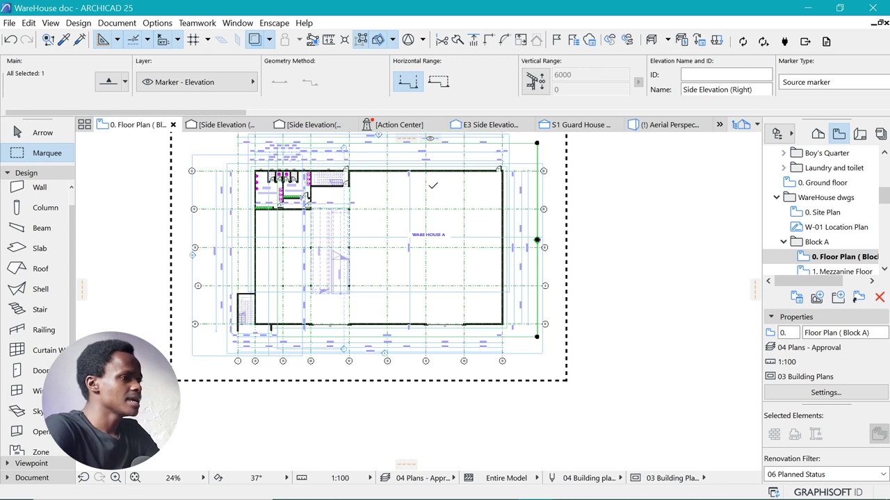
Step: Open the Side Elevation (Right) and examine the fading of the low hall, the tall block and the stair and water tank tower
left_click(313, 125)
mouse_move(246, 125)
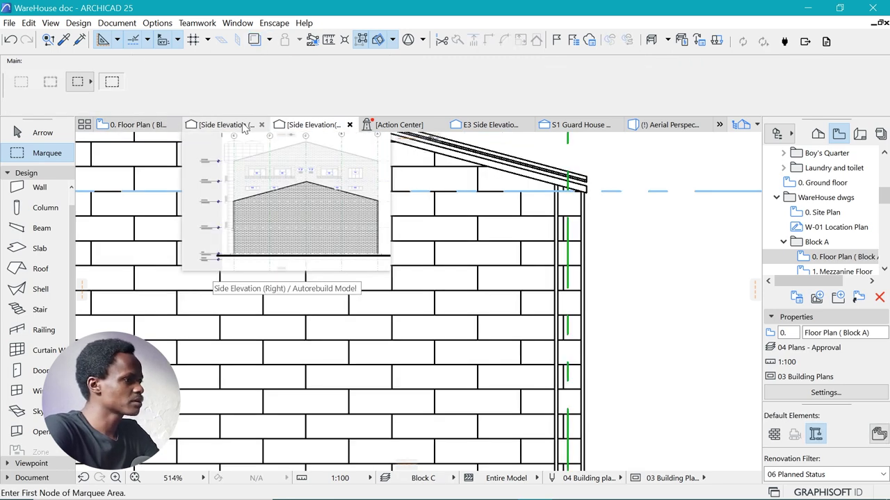
left_click(247, 125)
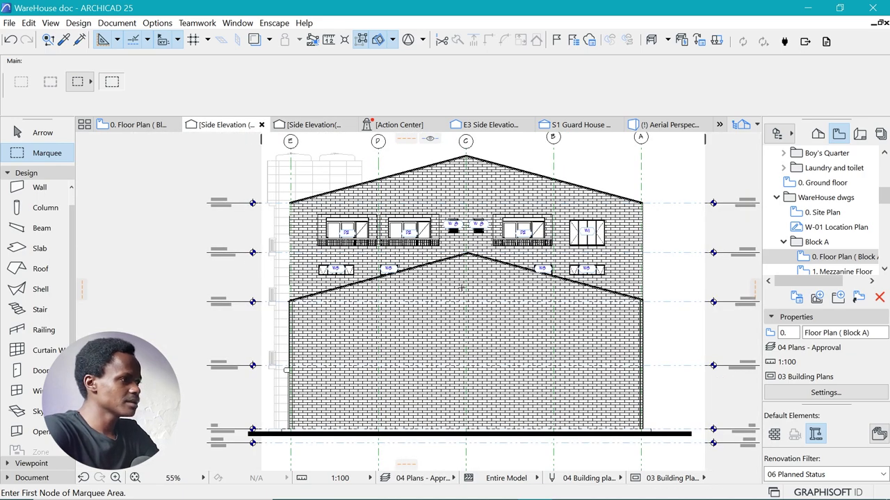
scroll(462, 299, "down", 2)
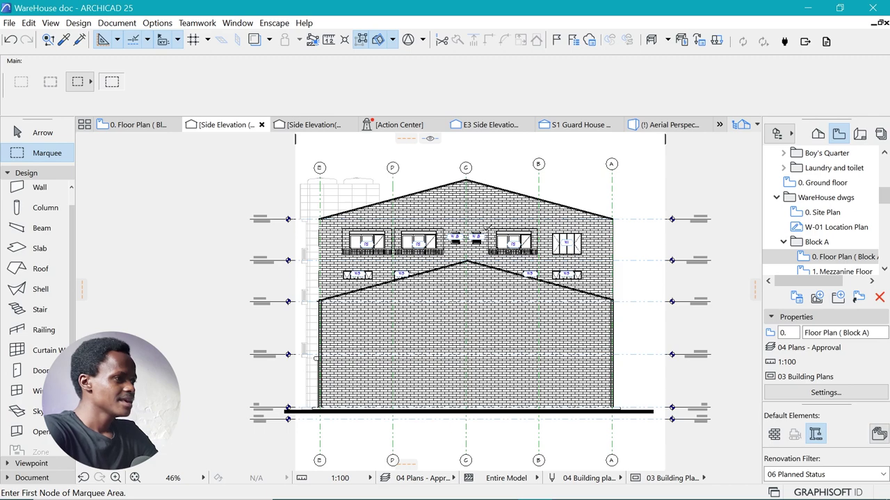
scroll(490, 228, "up", 2)
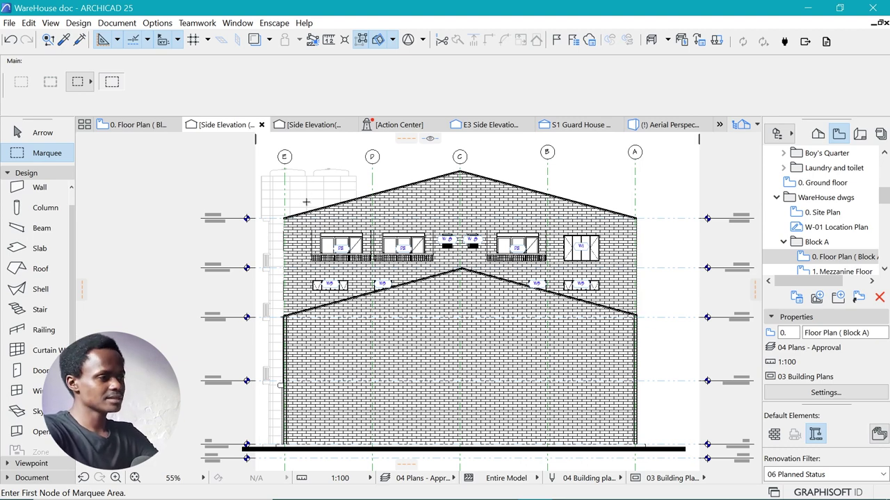
scroll(368, 271, "down", 2)
scroll(426, 277, "up", 2)
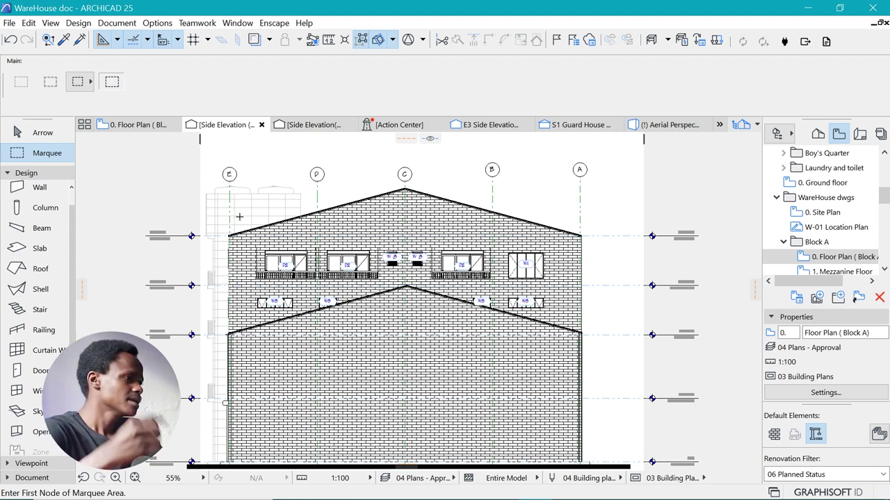
Step: On the Block A plan, move the Side Elevation (Right) marker's distant area line back into the hall, just in front of the tall block
left_click(116, 129)
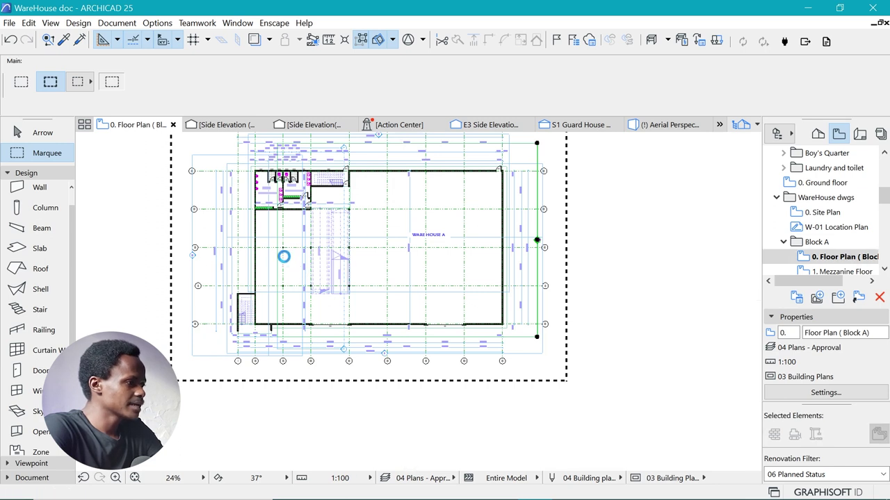
left_click(375, 207)
left_click(401, 171)
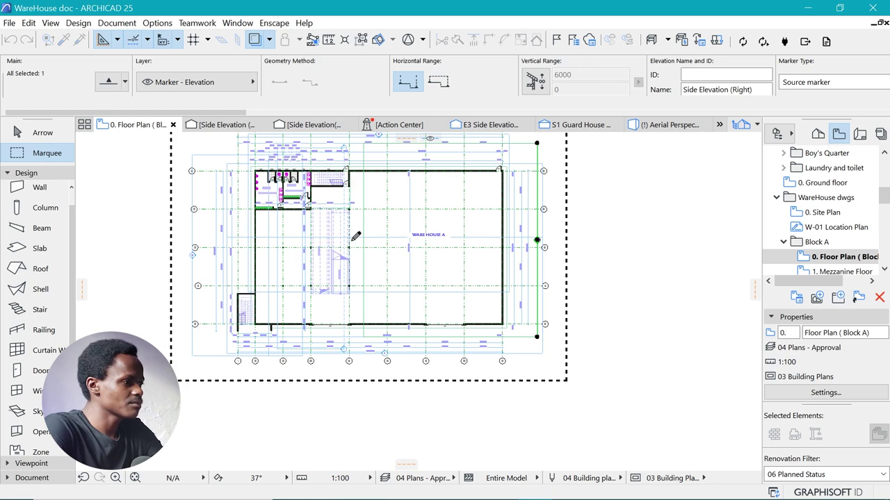
Step: Examine the fading of the tall block behind the low hall in Side Elevation (Right), and bring up Block C's whole side elevation
left_click(229, 132)
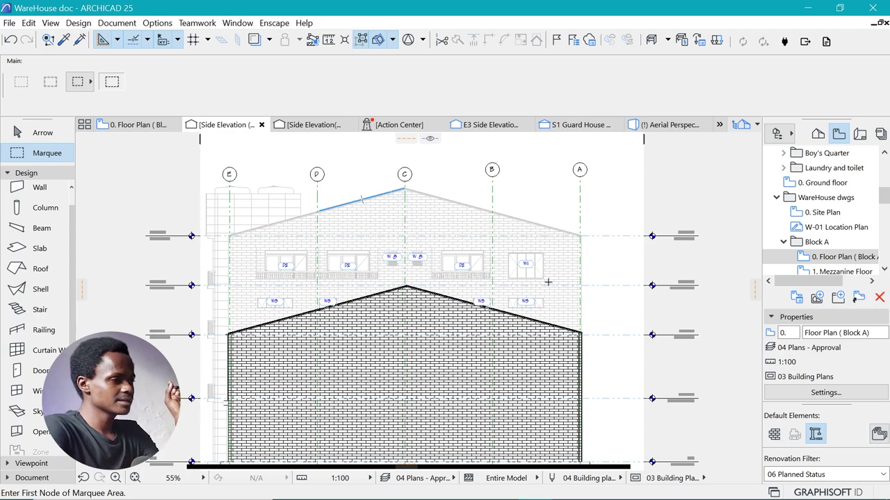
scroll(432, 376, "up", 2)
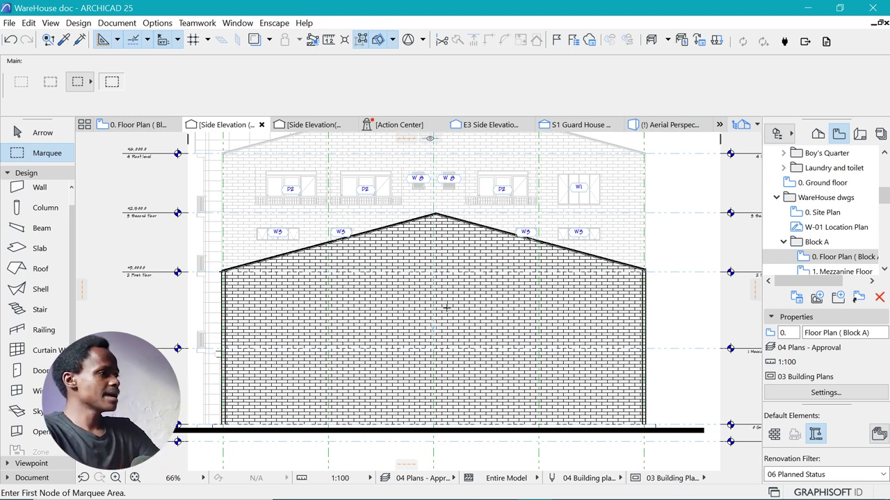
left_click(319, 128)
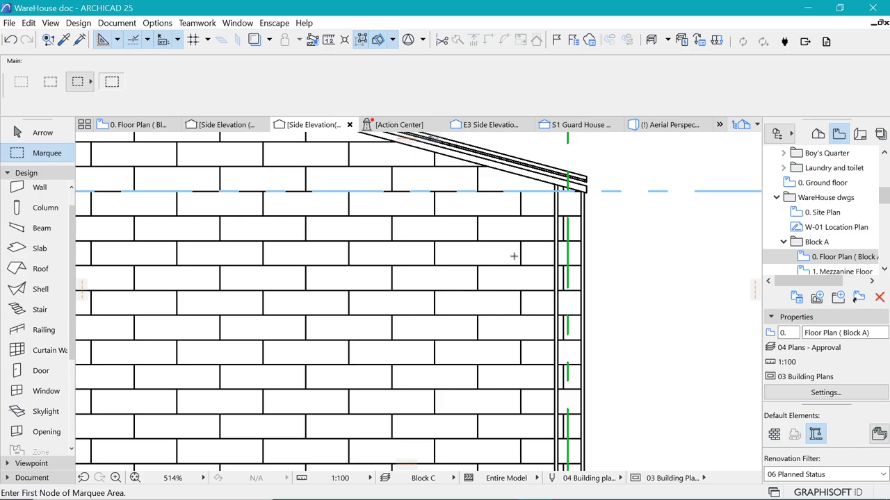
scroll(514, 255, "down", 10)
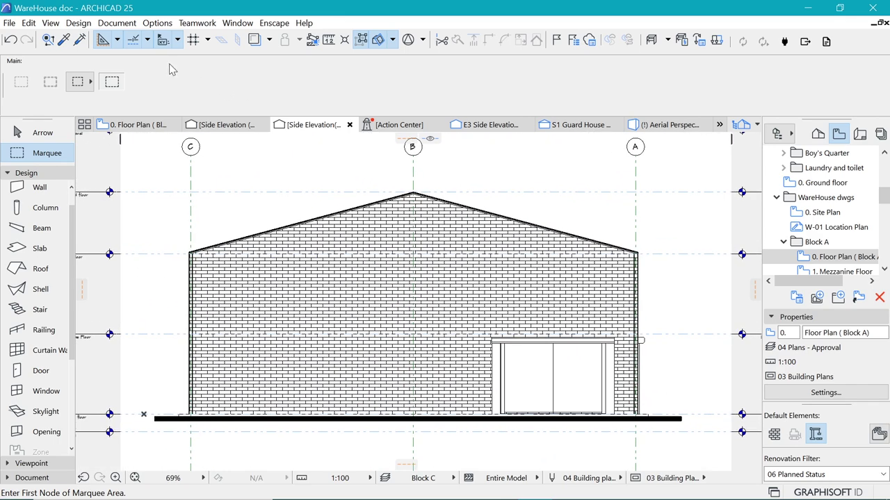
Step: Create a new graphic override combination named "Elevation override"
left_click(111, 23)
mouse_move(173, 142)
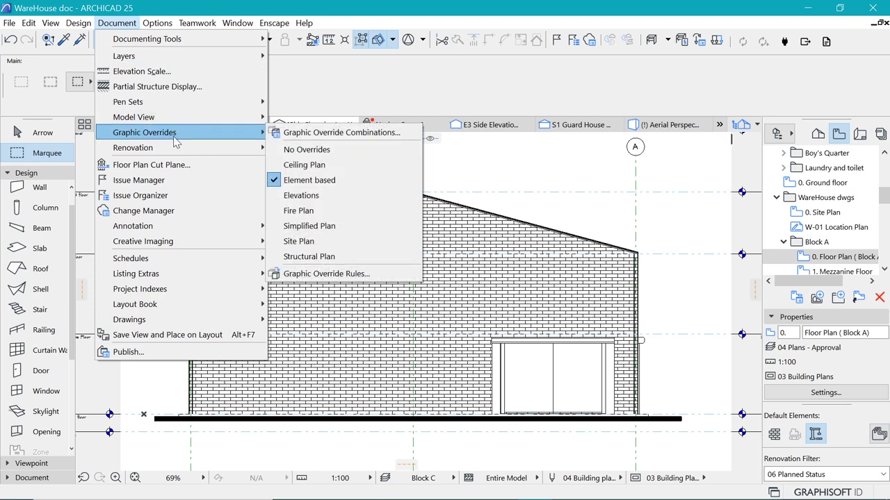
left_click(317, 136)
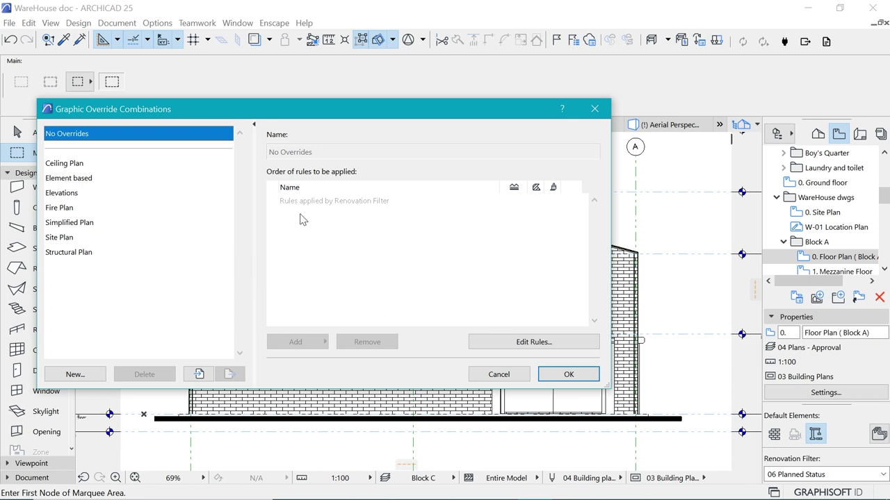
left_click_drag(301, 115, 432, 145)
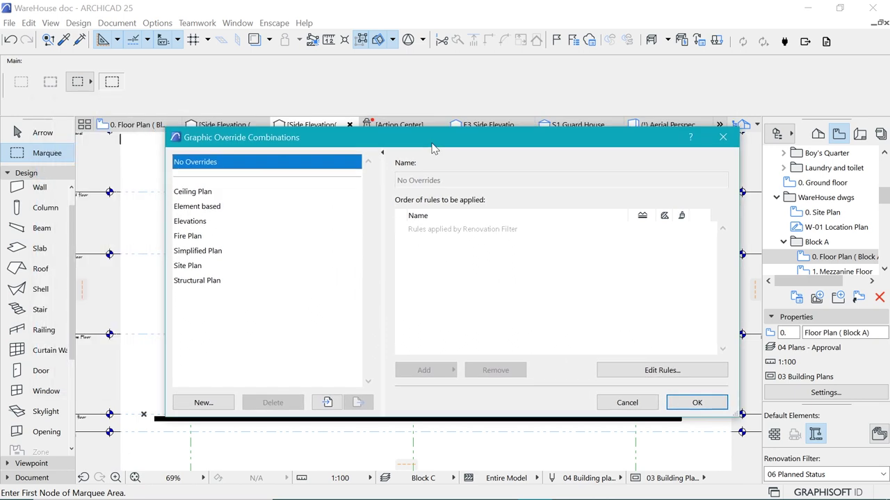
left_click(213, 407)
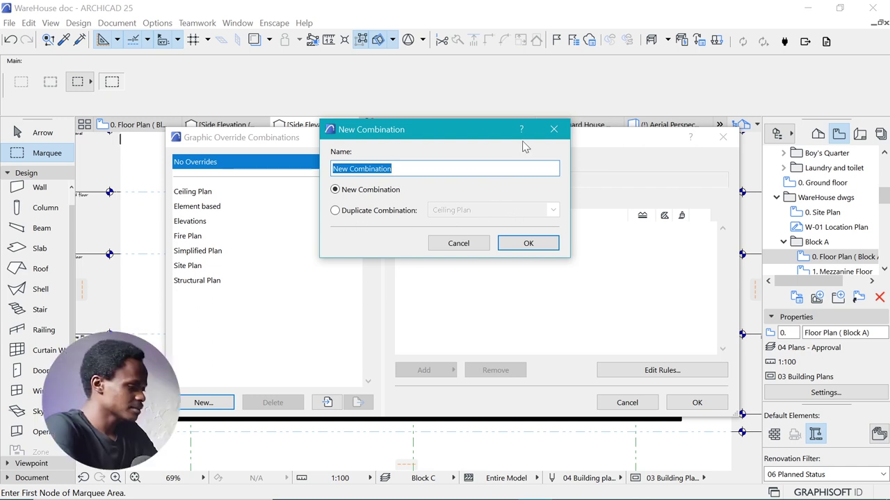
type("Elevation overrid")
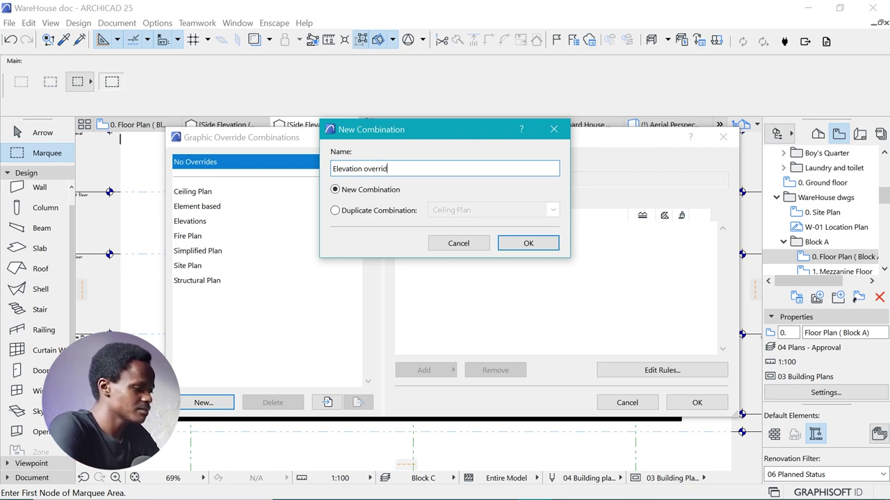
type("e")
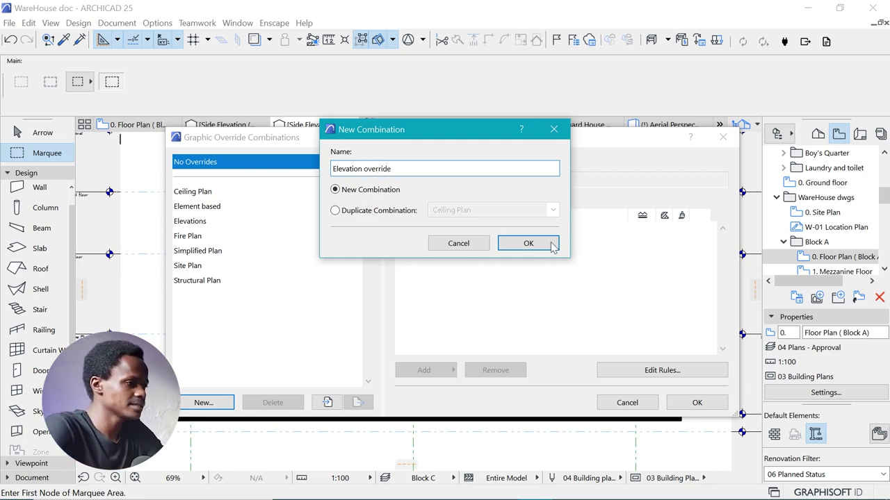
left_click(528, 244)
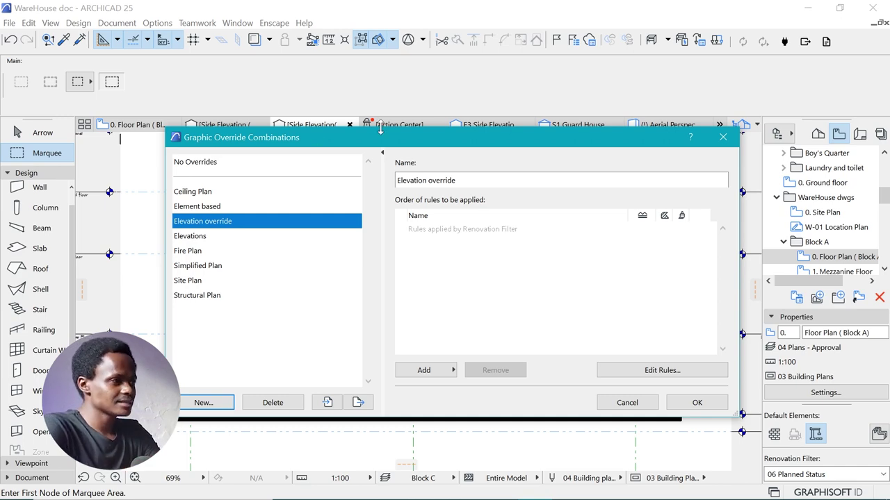
Step: Add a newly created rule named "Outline bold" to the Elevation override combination
left_click_drag(441, 143, 448, 423)
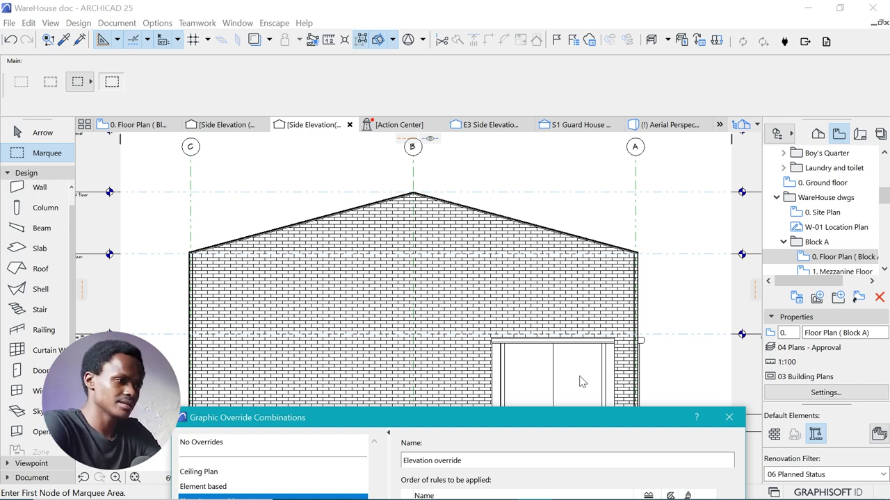
left_click_drag(590, 424, 497, 159)
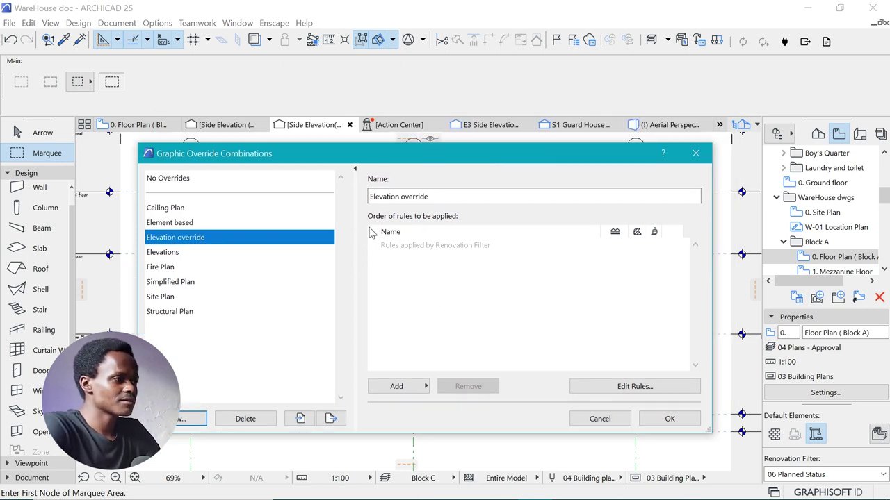
left_click(399, 388)
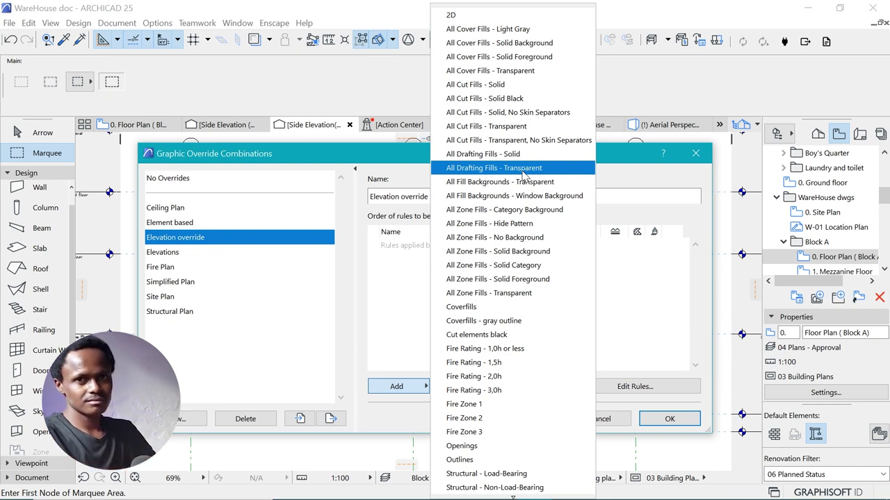
scroll(517, 184, "down", 1)
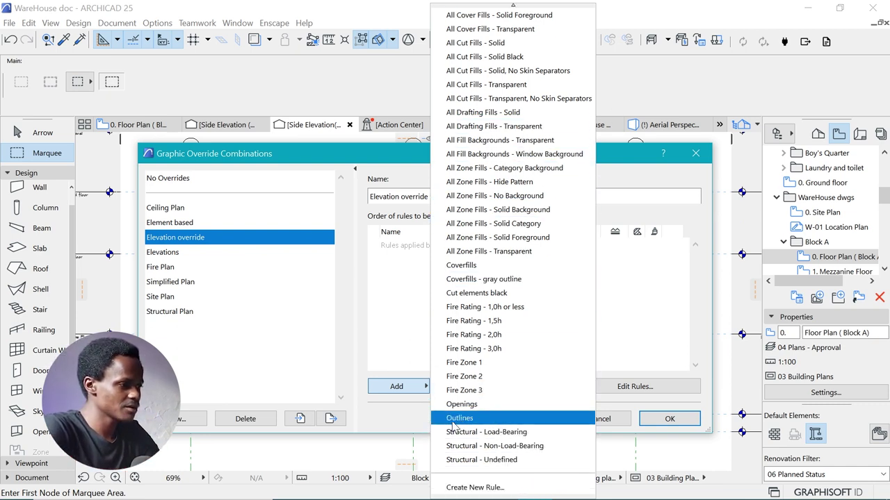
left_click(471, 490)
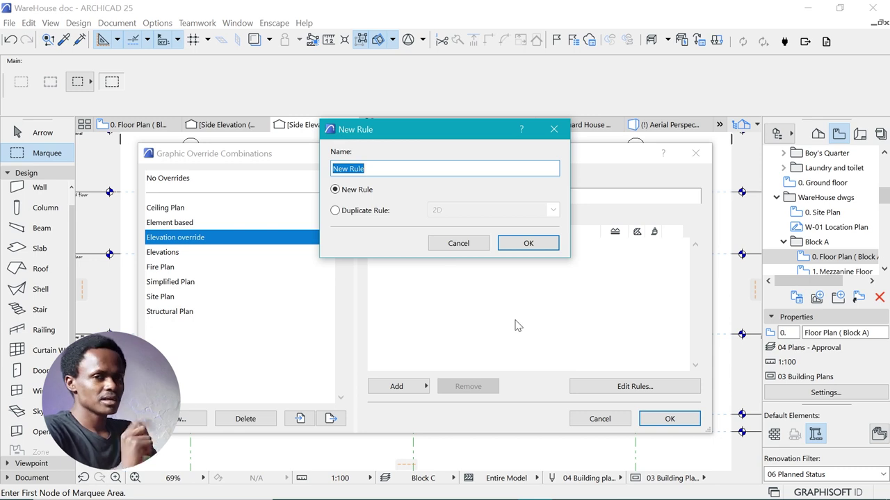
type("Outline")
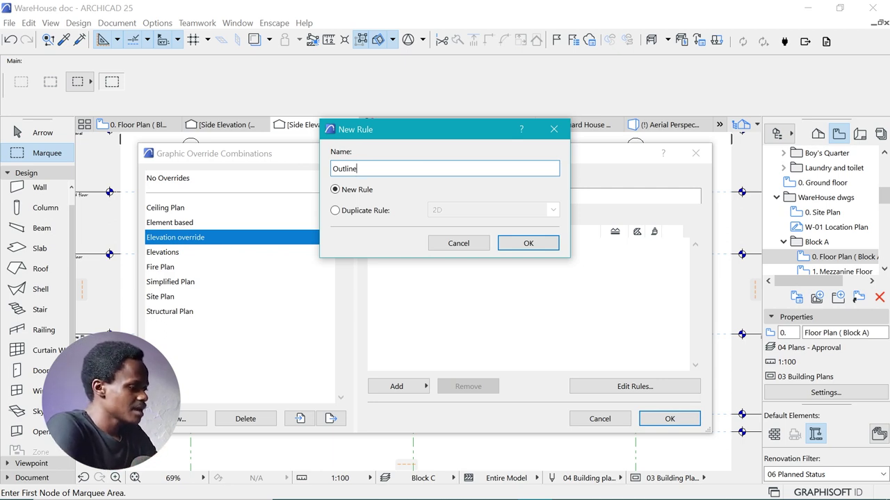
type("bol")
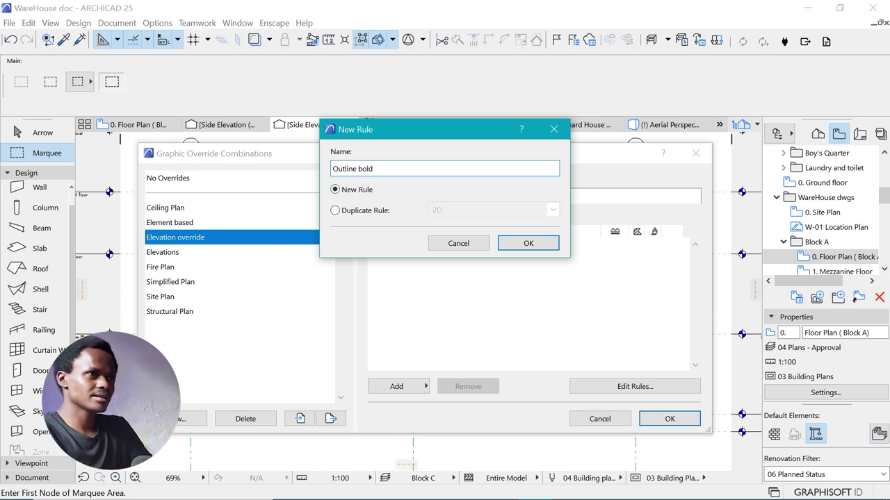
left_click(533, 245)
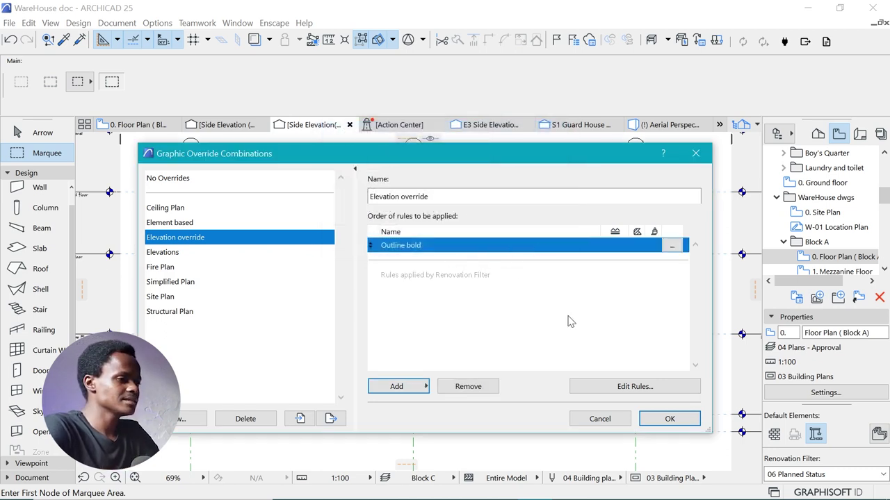
Step: Make the Outline bold rule override the Line / Marker / Text Pen with pen 61, and apply the override combination
left_click(618, 391)
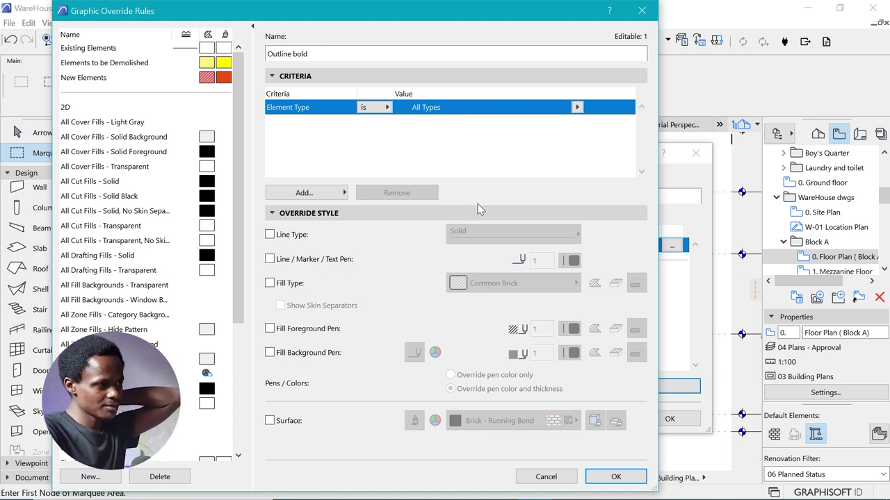
left_click(270, 260)
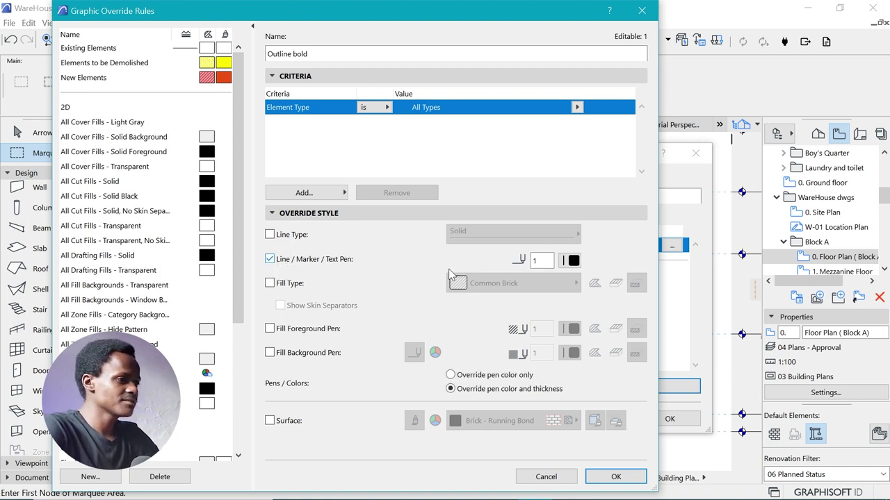
left_click(562, 262)
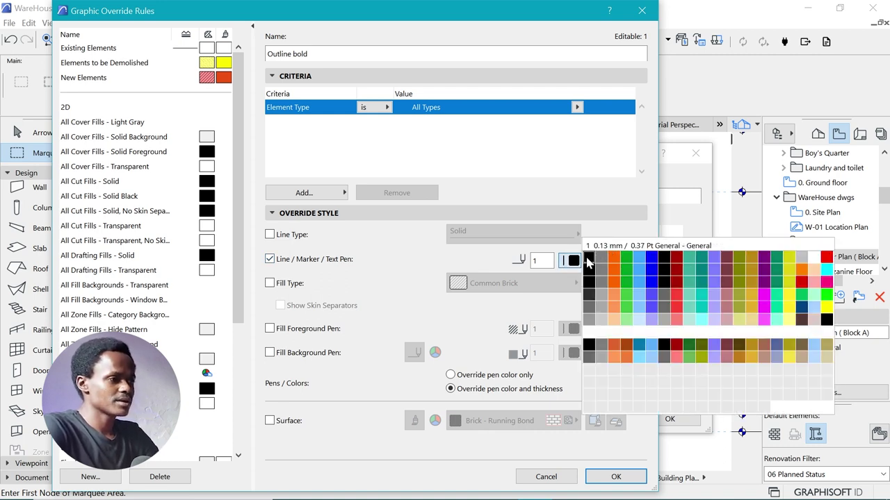
left_click(589, 296)
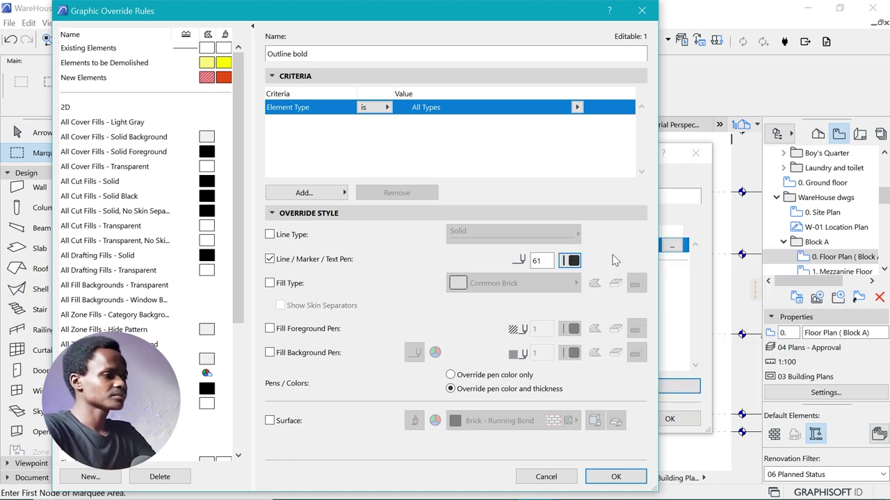
left_click(615, 476)
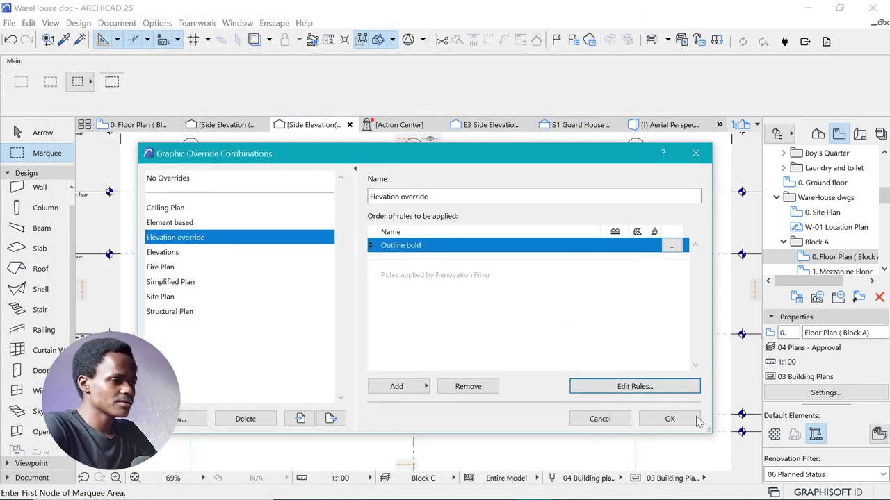
left_click(670, 419)
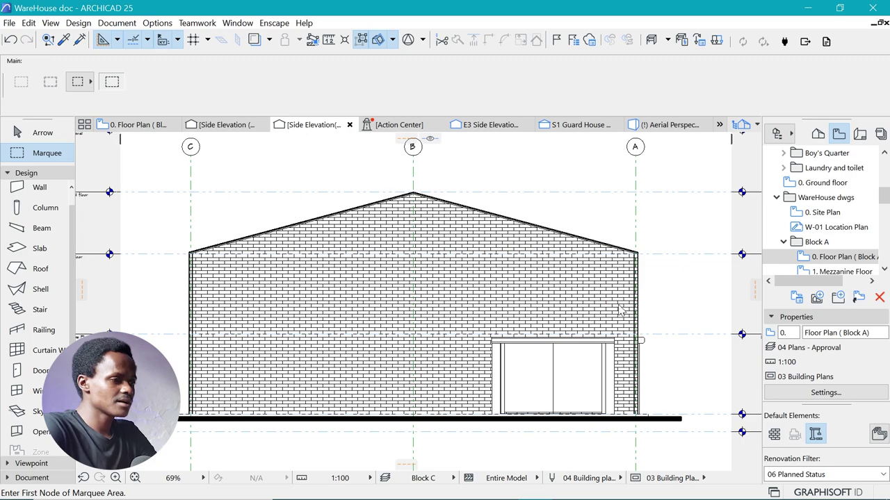
Step: Examine the line weights of the brick hatching, roof edge, wall corner and gate on the Block C side elevation
scroll(642, 282, "up", 3)
scroll(659, 254, "up", 10)
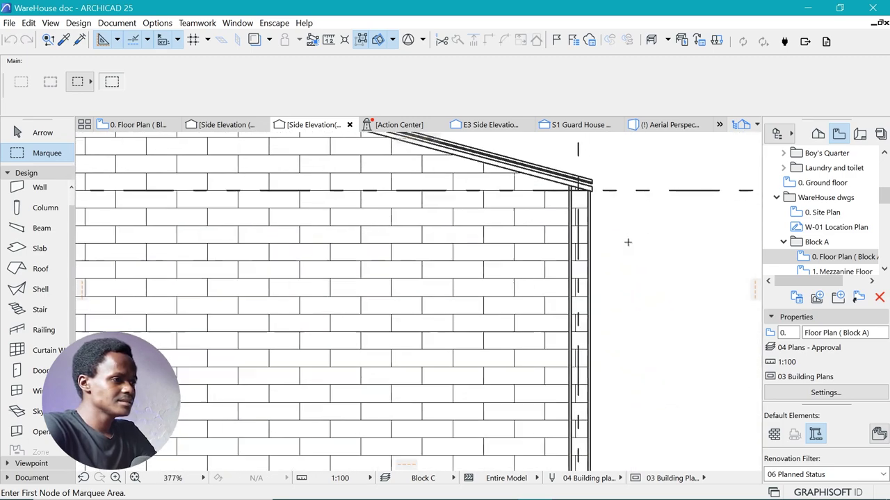
scroll(552, 250, "up", 1)
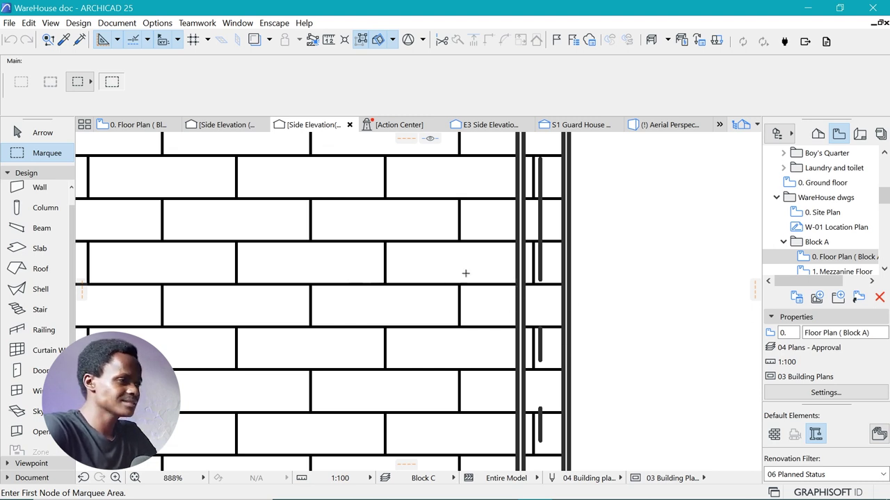
scroll(549, 280, "down", 11)
scroll(469, 194, "up", 4)
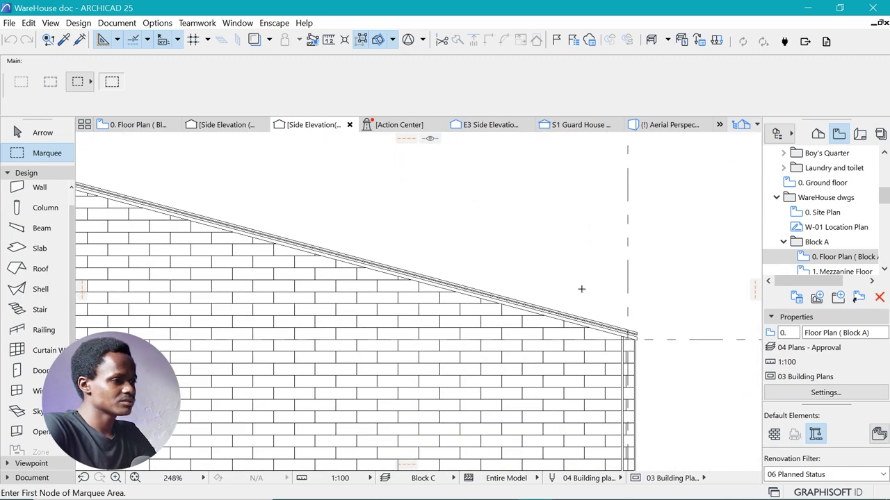
scroll(584, 261, "down", 7)
scroll(594, 268, "up", 2)
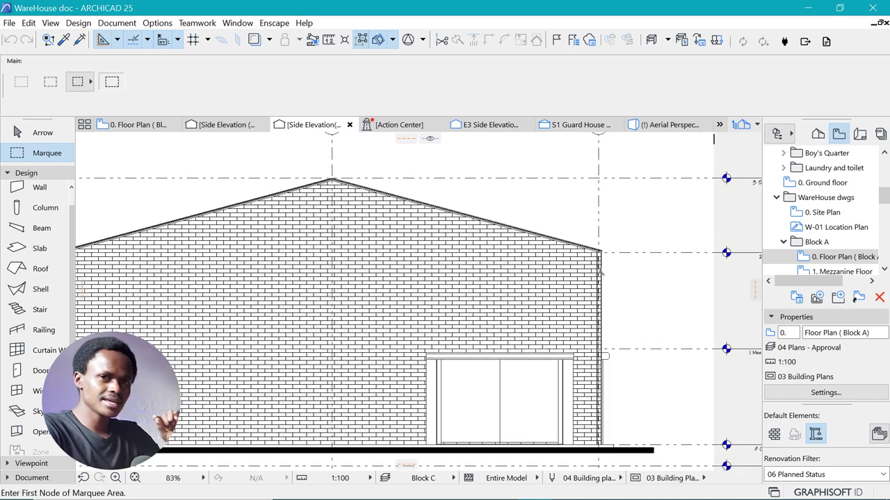
scroll(602, 264, "up", 6)
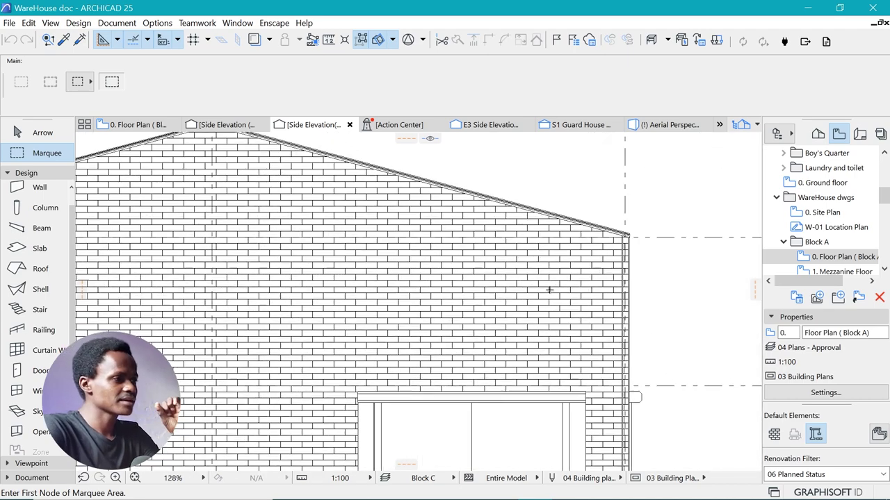
scroll(581, 261, "up", 3)
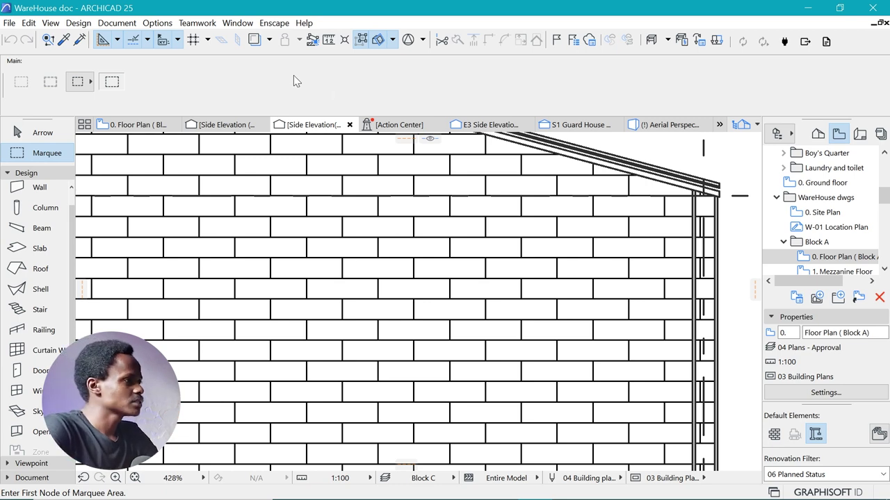
Step: Add a newly created rule named "Coverfill grayed out" to the Elevation override combination
left_click(117, 23)
mouse_move(257, 132)
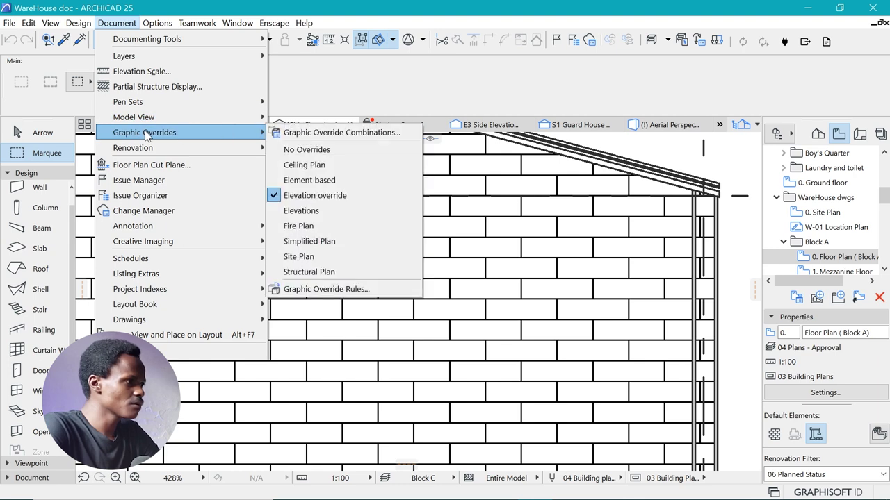
left_click(312, 134)
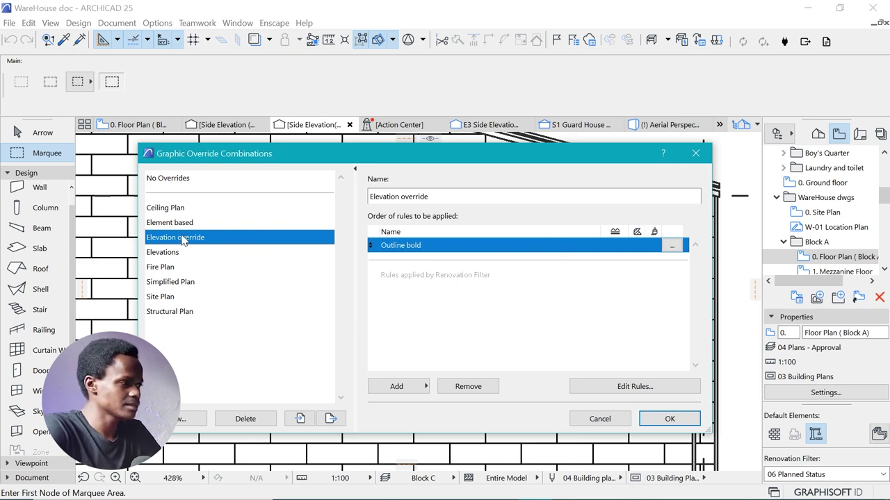
left_click(399, 388)
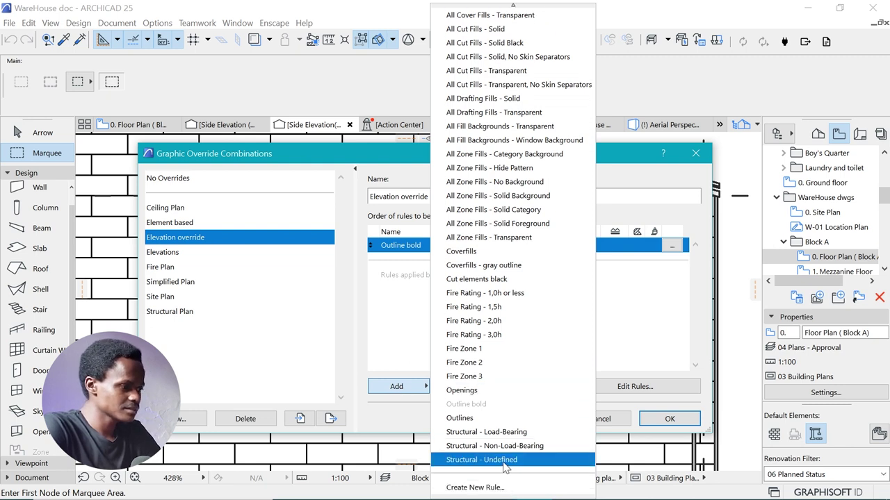
left_click(493, 488)
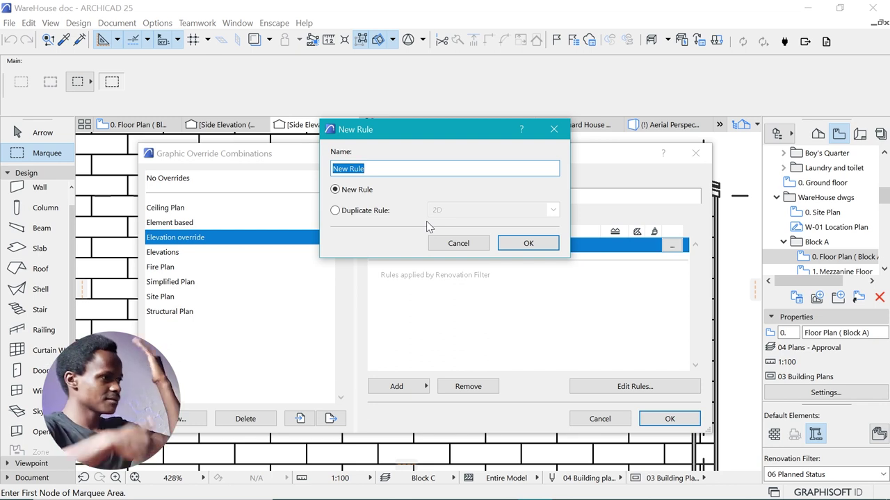
type("Coverfill")
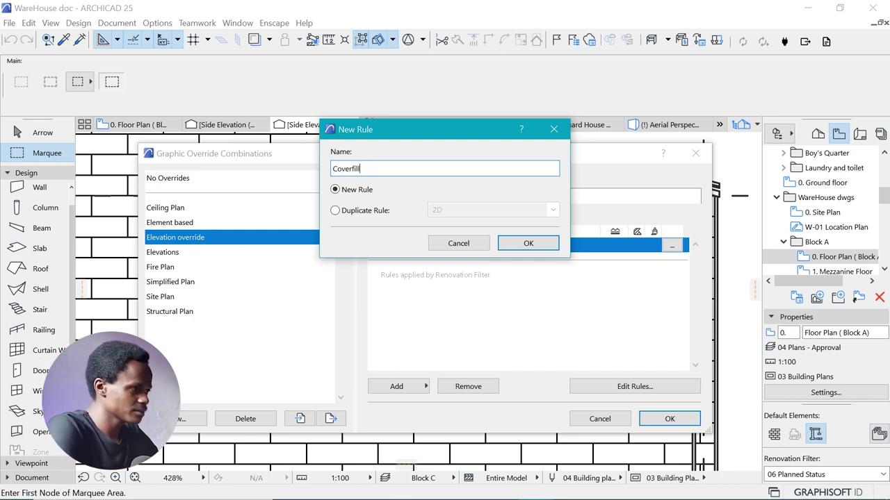
type(" gr")
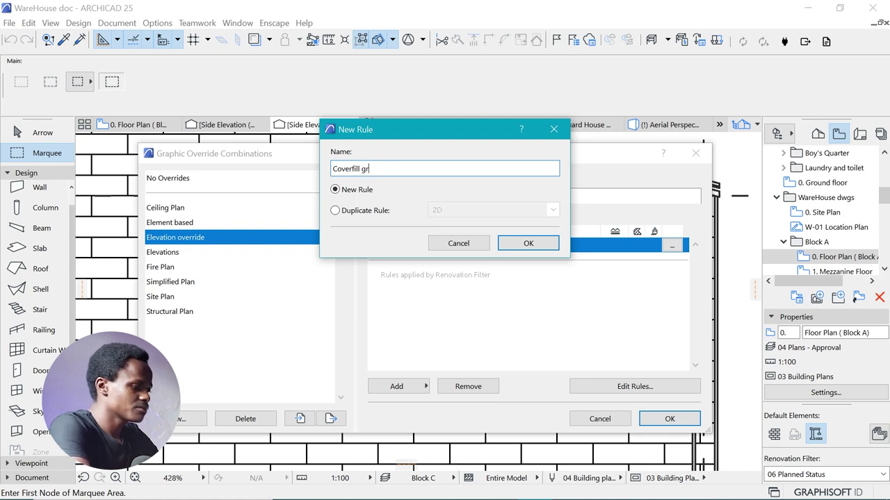
type("ayed out")
left_click(541, 245)
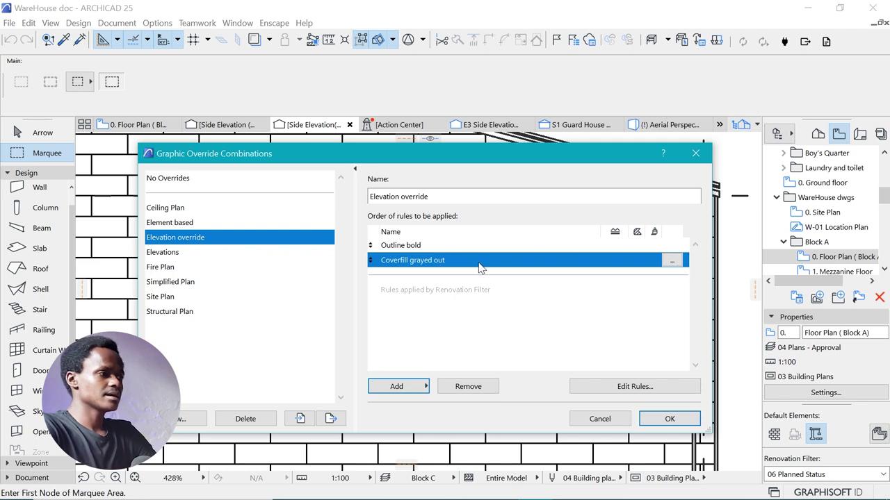
Step: Enable foreground and background fill pen overrides in the Coverfill grayed out rule, with foreground pen 102
left_click(616, 391)
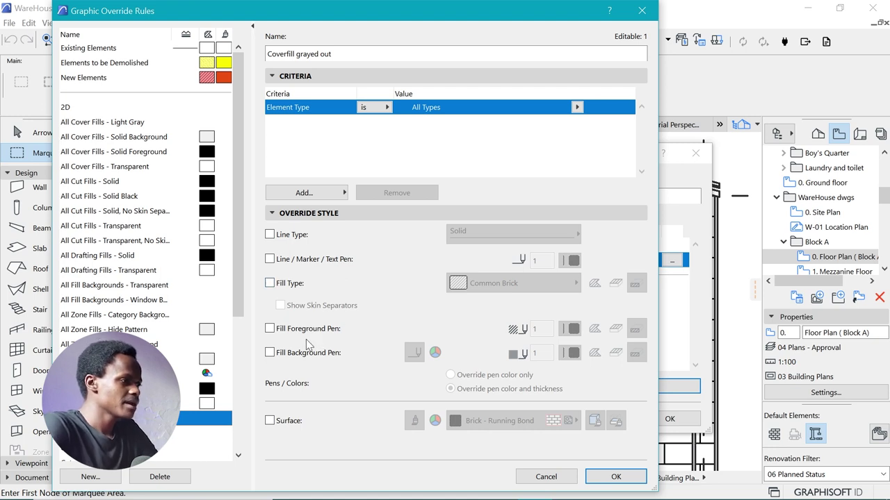
left_click(271, 329)
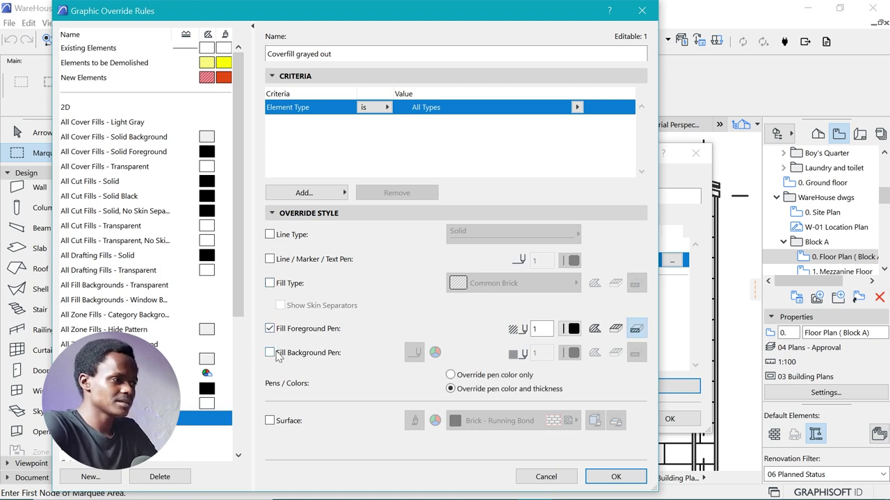
left_click(278, 355)
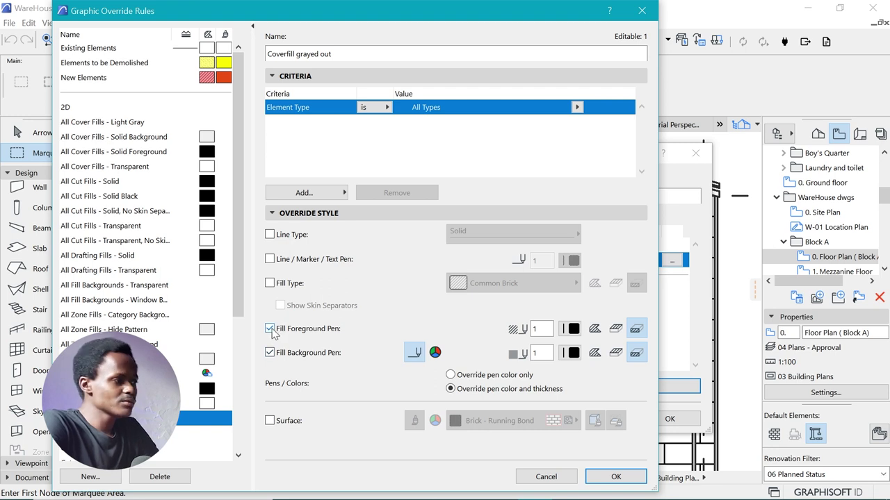
left_click(573, 328)
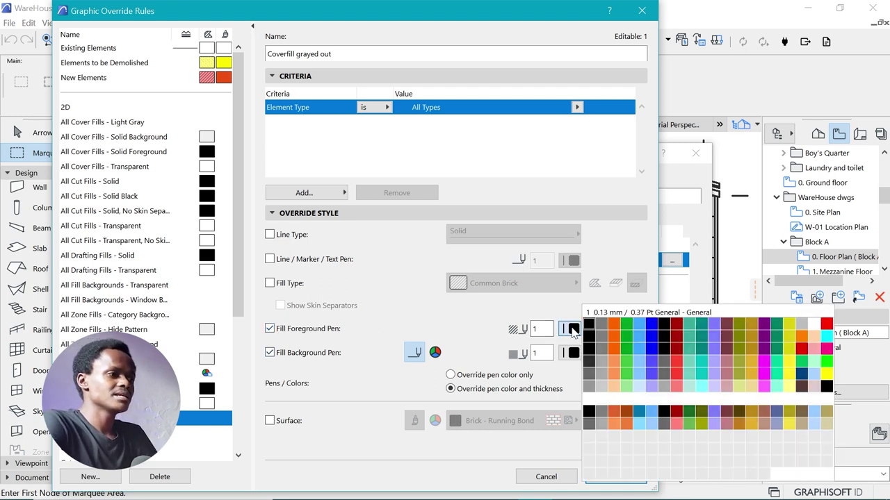
left_click(601, 387)
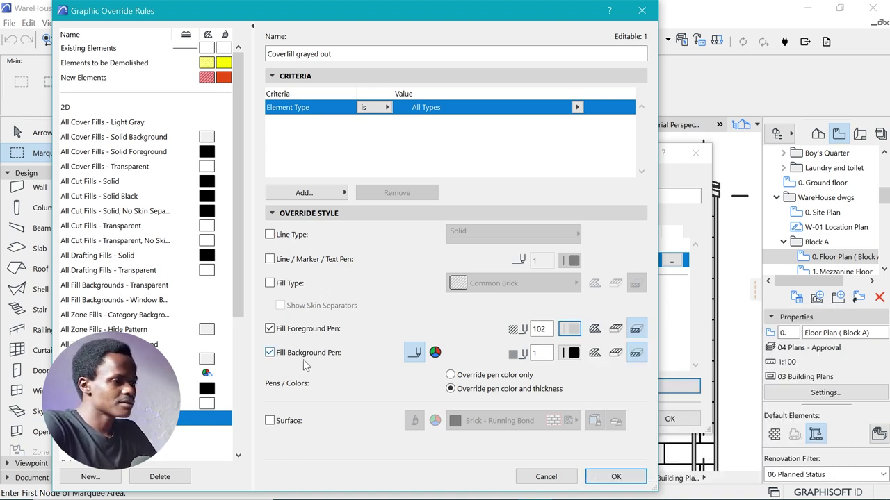
Step: Set the rule's Fill Background Pen to the window background (-1) and apply the override combination
left_click(571, 355)
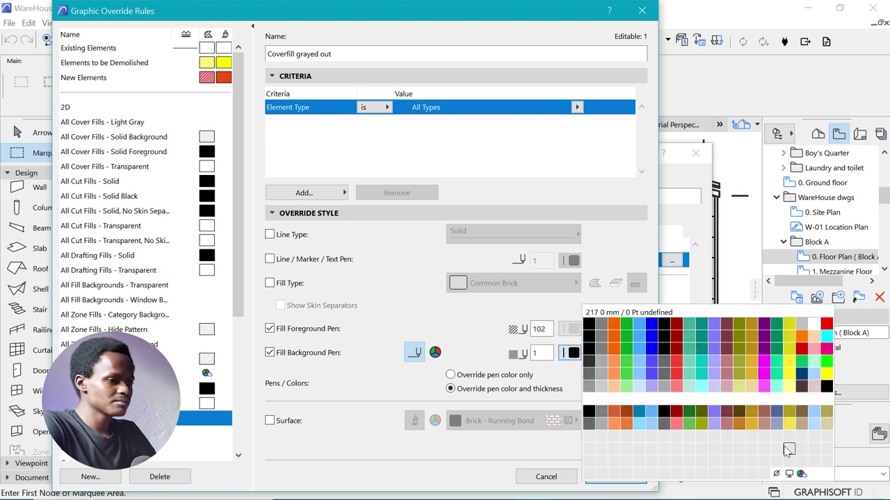
left_click(789, 473)
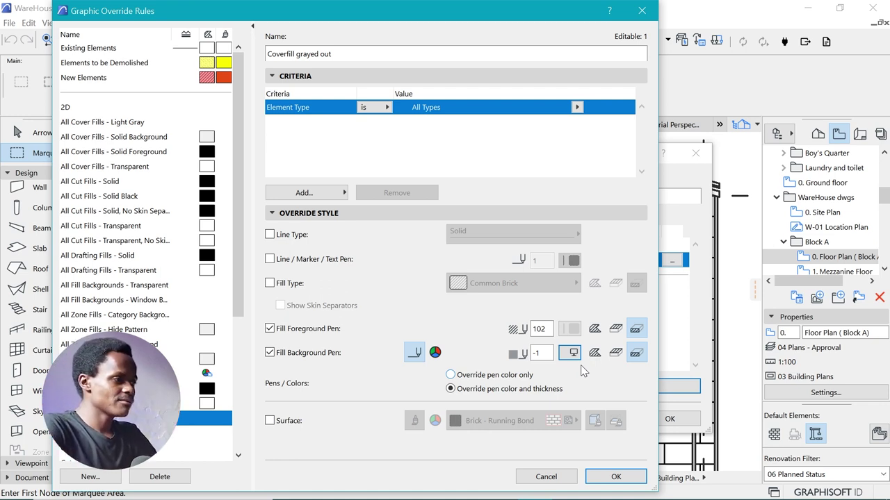
left_click(269, 352)
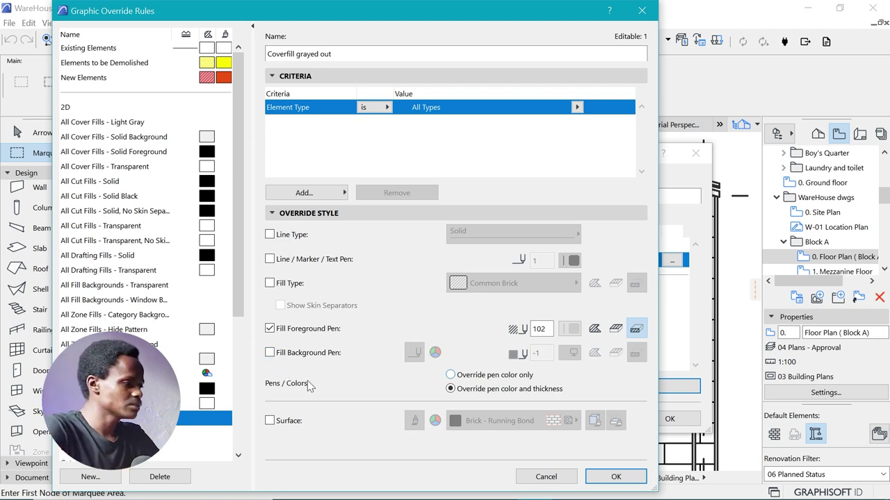
left_click(270, 353)
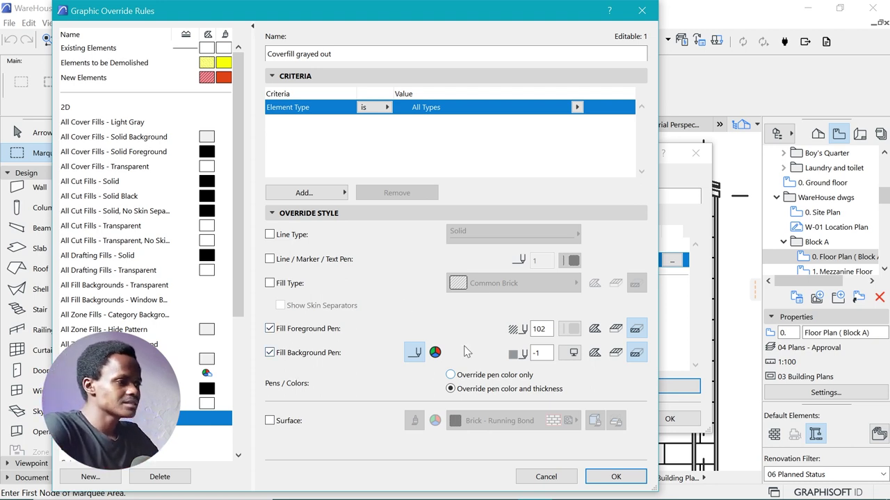
left_click(616, 473)
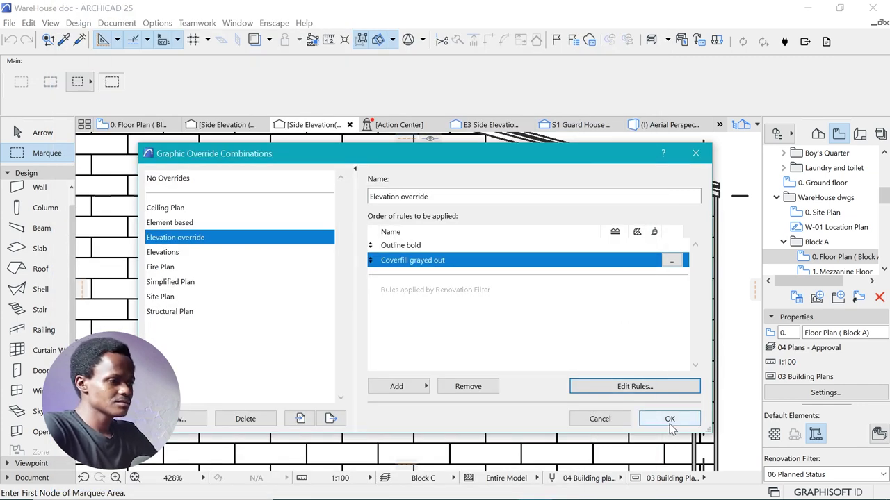
left_click(669, 419)
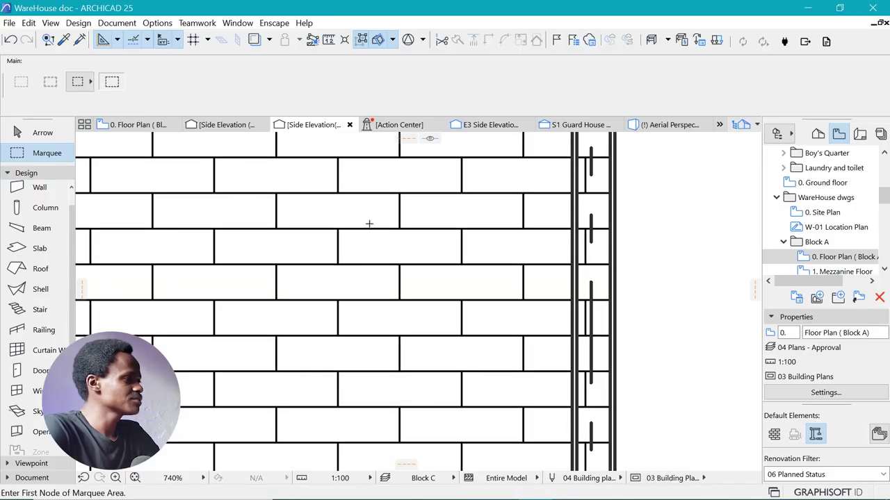
Step: Extend the Coverfill grayed out rule's foreground and background pen overrides to cover fills, and apply the override combination
left_click(115, 24)
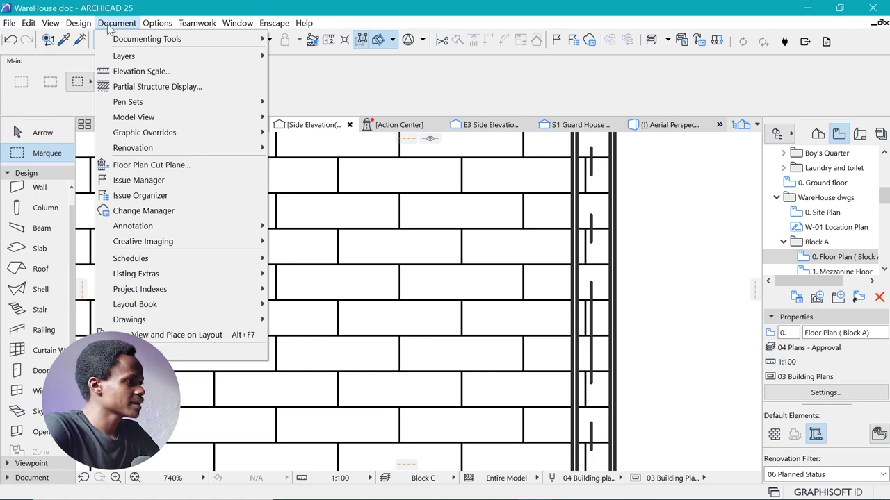
mouse_move(201, 132)
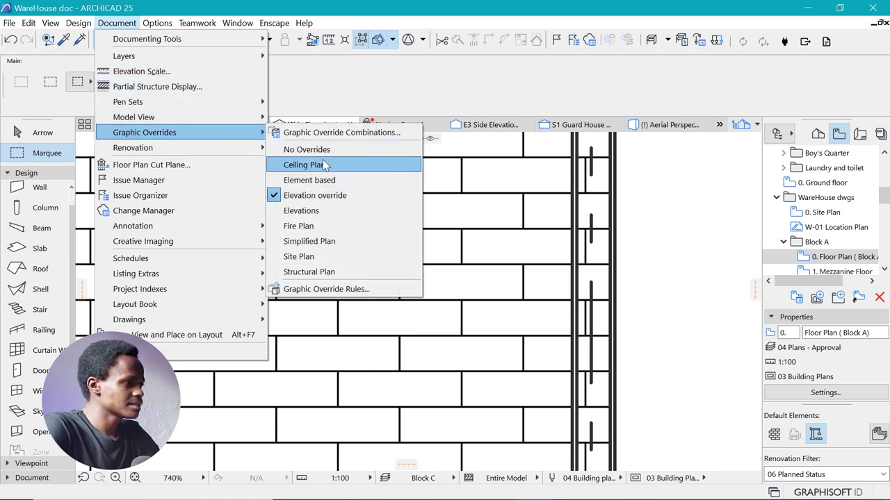
left_click(331, 135)
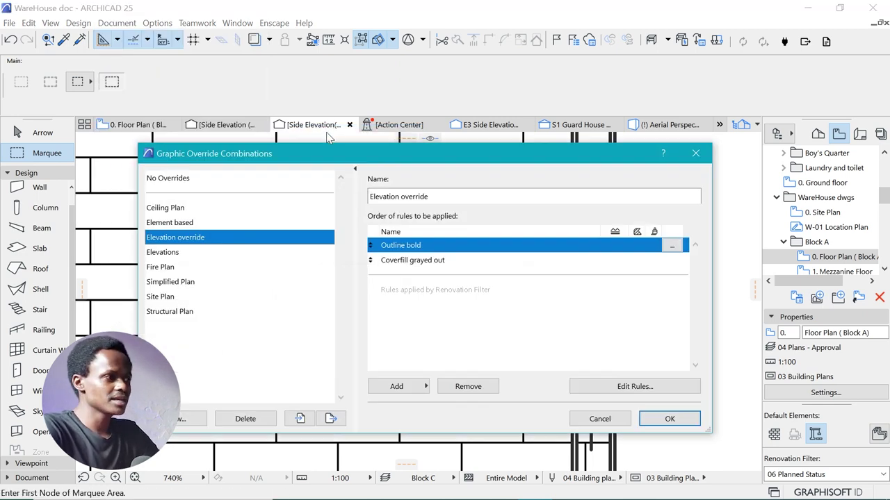
left_click(424, 263)
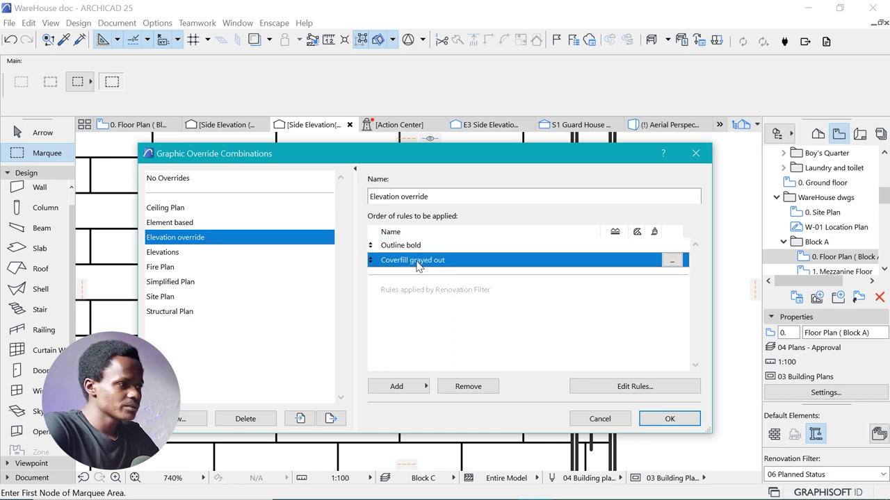
left_click(629, 388)
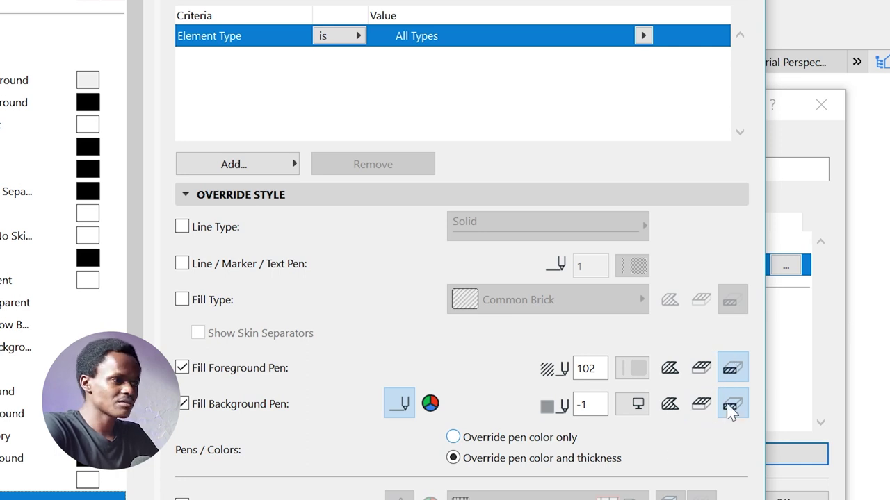
left_click(702, 367)
left_click(702, 406)
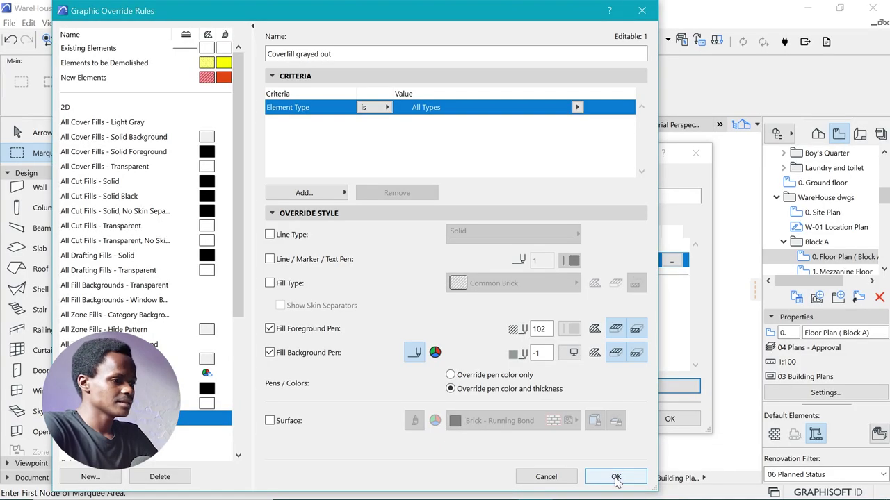
left_click(616, 478)
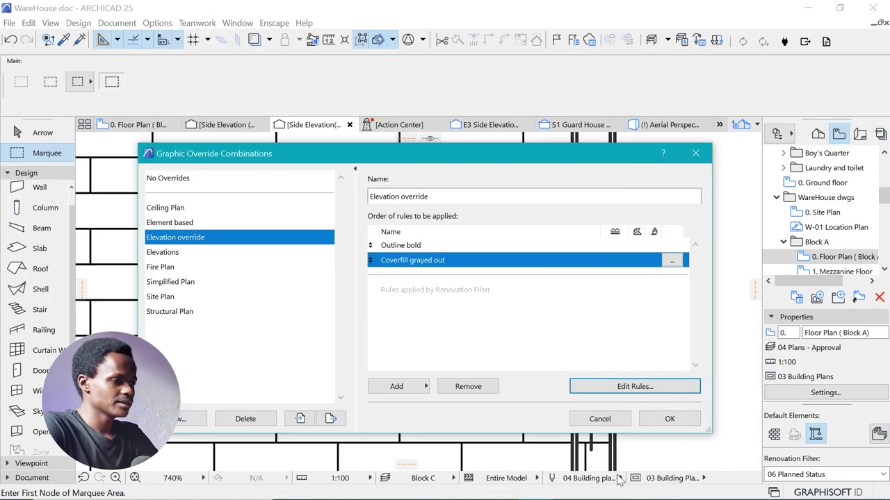
left_click(670, 420)
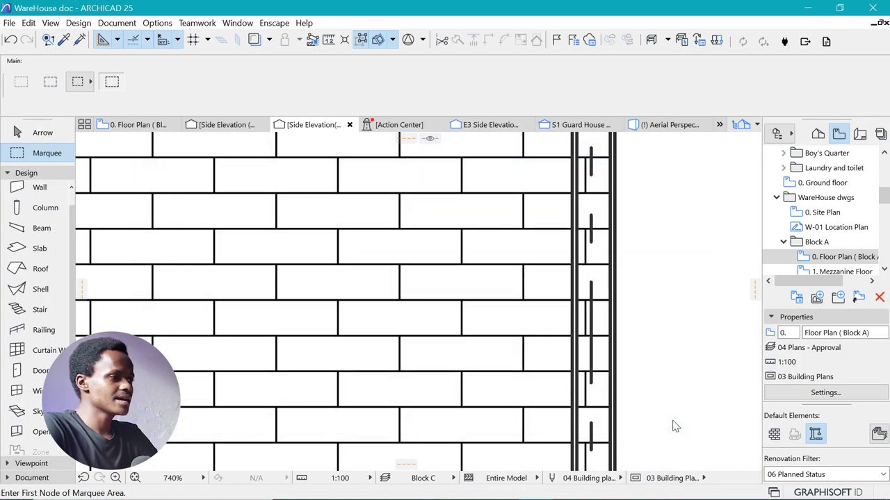
Step: Examine the brick hatching against the roof edge, wall corner and gate outlines on the Block C side elevation
scroll(559, 278, "down", 10)
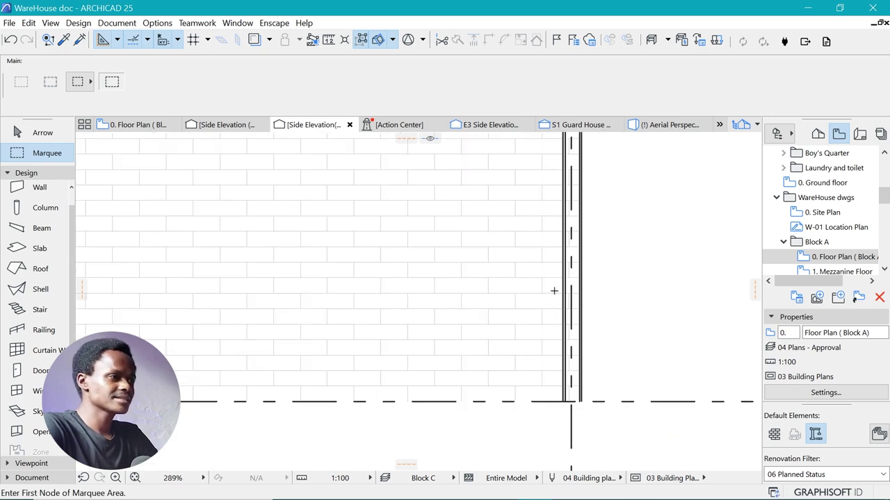
scroll(619, 386, "down", 3)
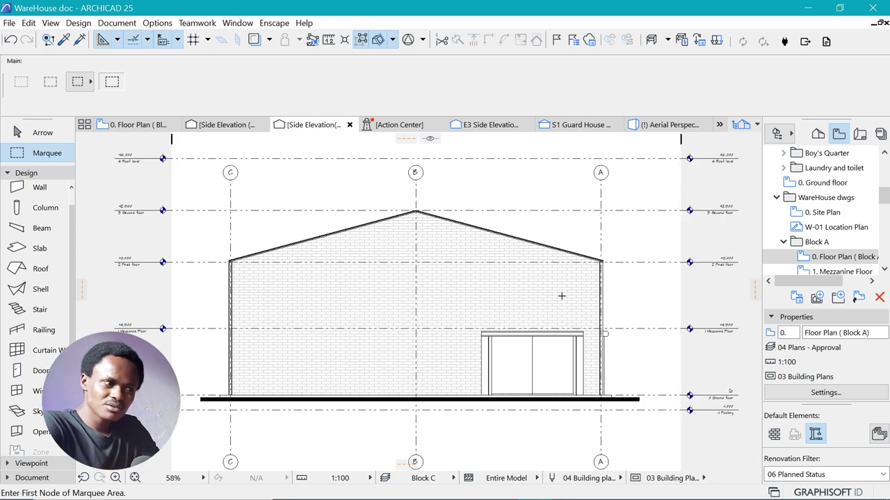
scroll(505, 241, "up", 4)
scroll(572, 300, "down", 3)
scroll(572, 300, "up", 1)
scroll(572, 301, "up", 1)
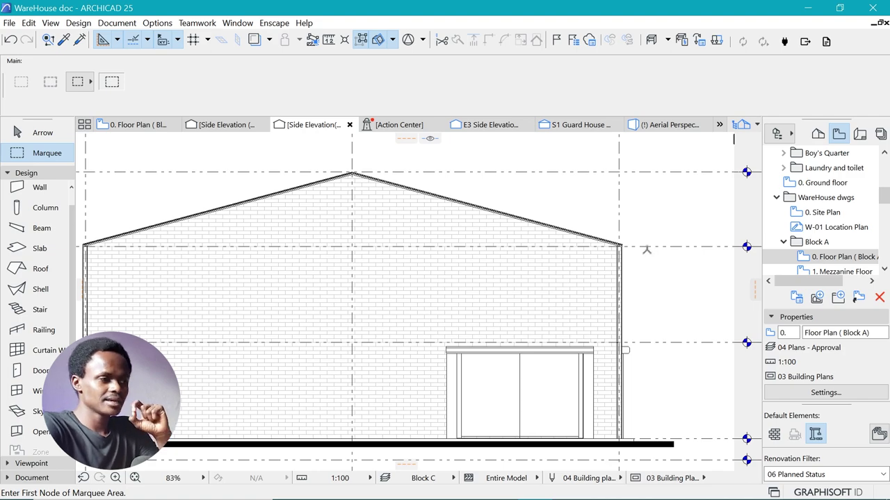
scroll(624, 255, "up", 5)
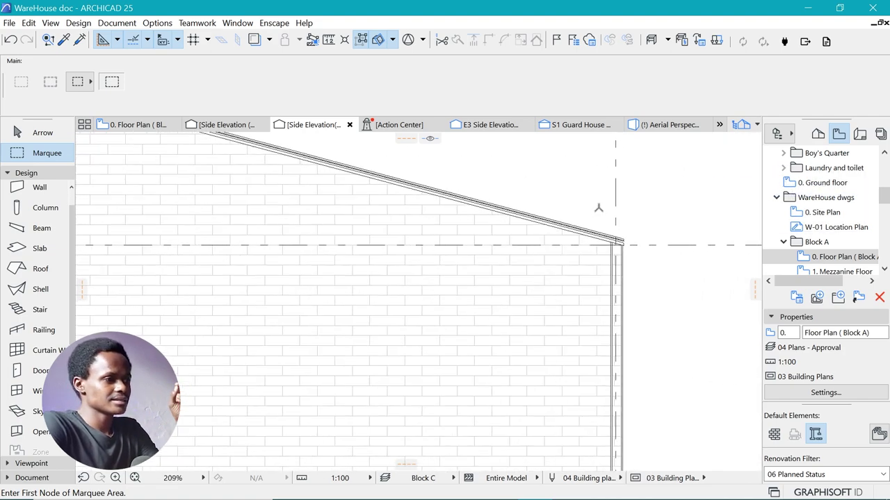
scroll(624, 256, "up", 2)
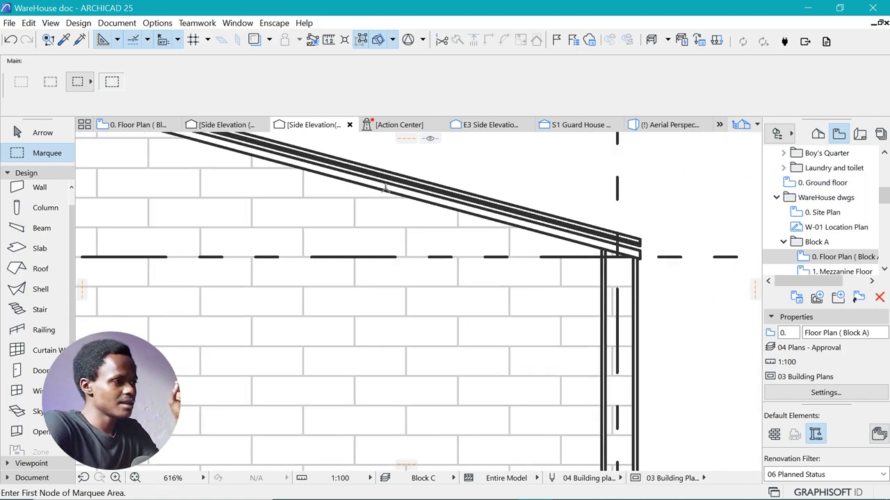
scroll(604, 340, "down", 3)
scroll(604, 377, "up", 2)
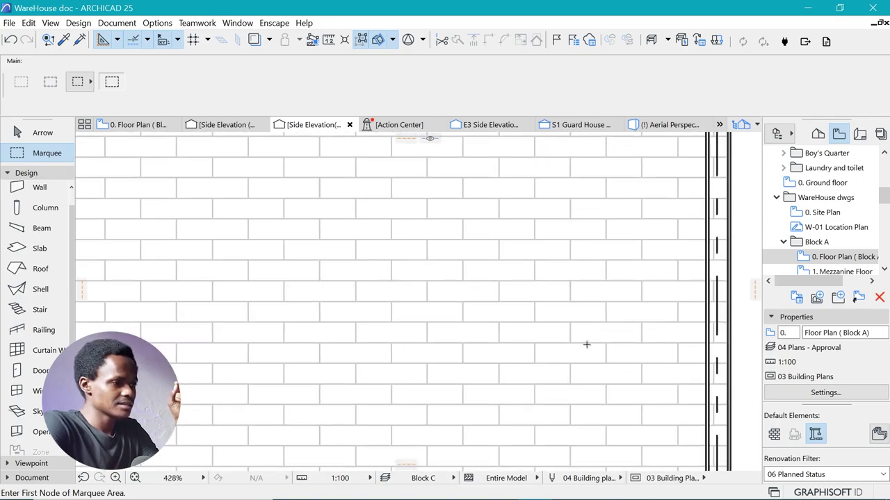